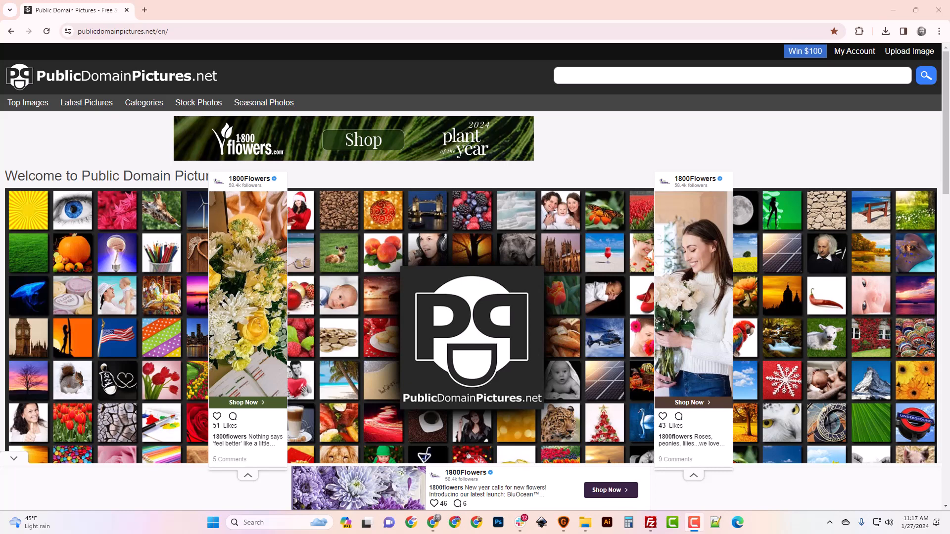
Search the stock photo site for circus images
left_click(605, 79)
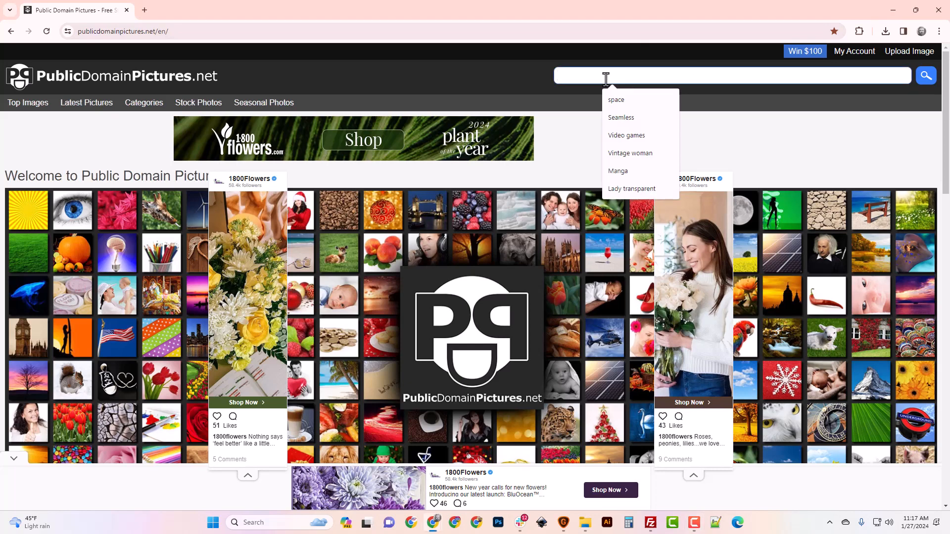
type("circus")
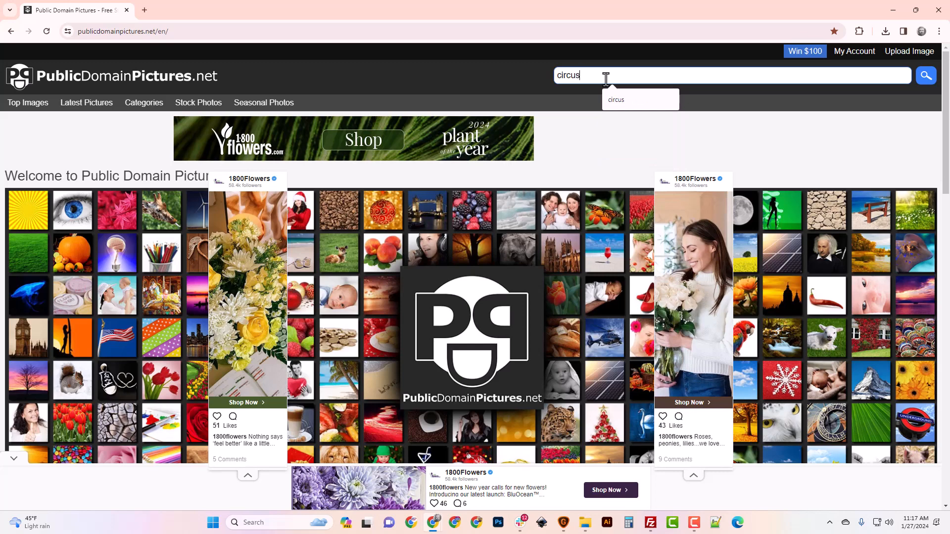
key("Return")
scroll(414, 257, "down", 3)
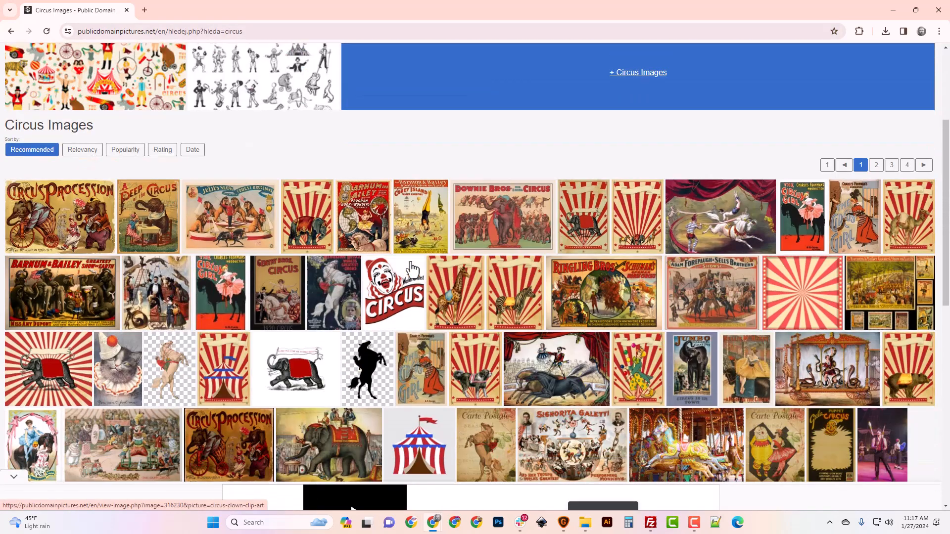
Browse the circus results and open the red-and-white circus tent illustration
scroll(412, 270, "down", 3)
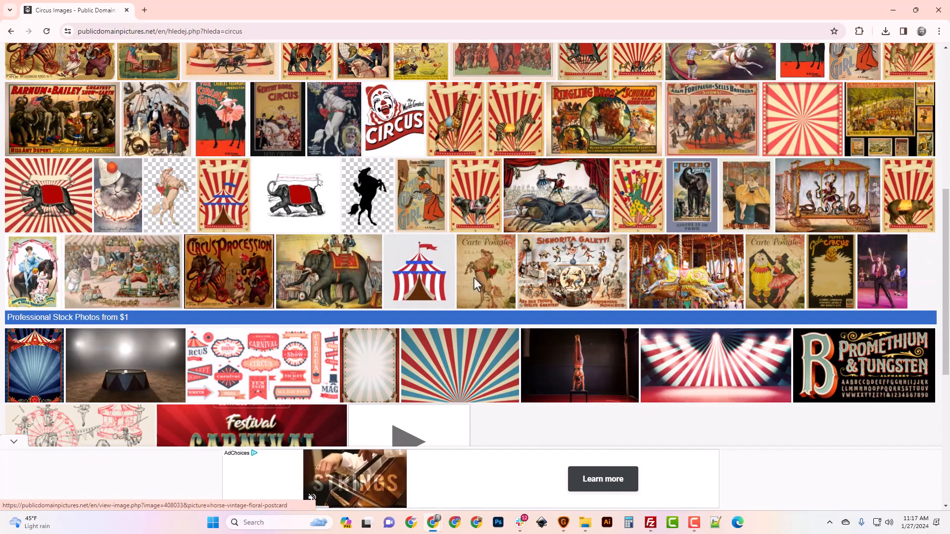
scroll(548, 245, "up", 2)
scroll(425, 243, "down", 3)
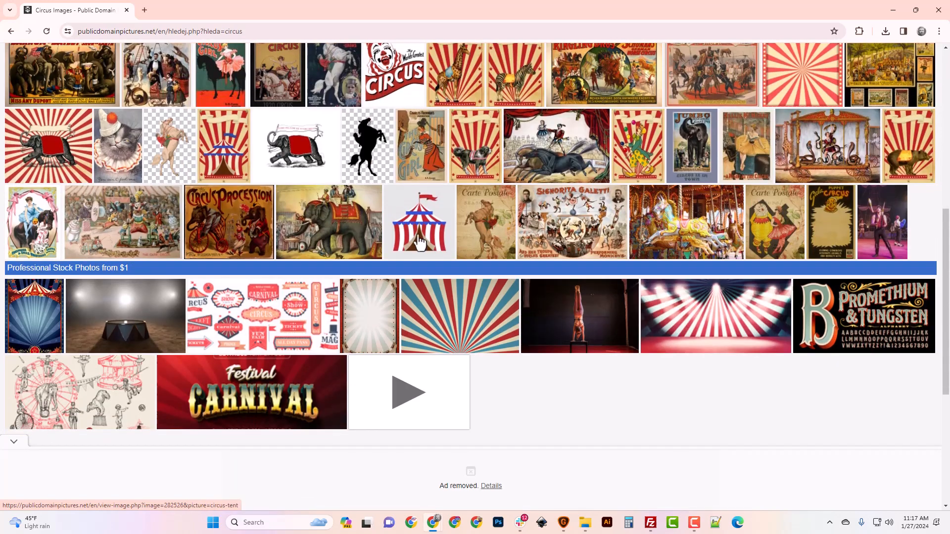
left_click(414, 229)
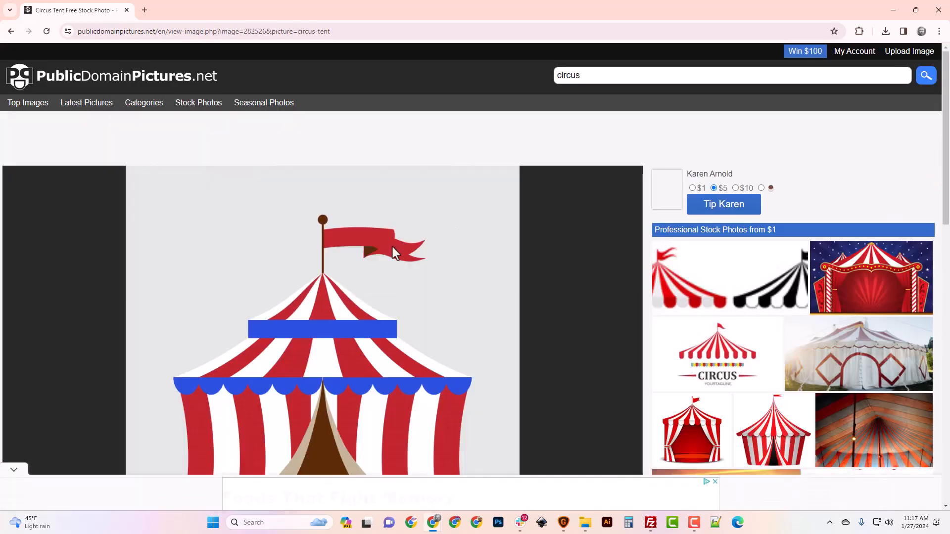
Open the circus tent image in a new tab
scroll(393, 248, "down", 6)
scroll(393, 247, "down", 1)
scroll(393, 248, "up", 6)
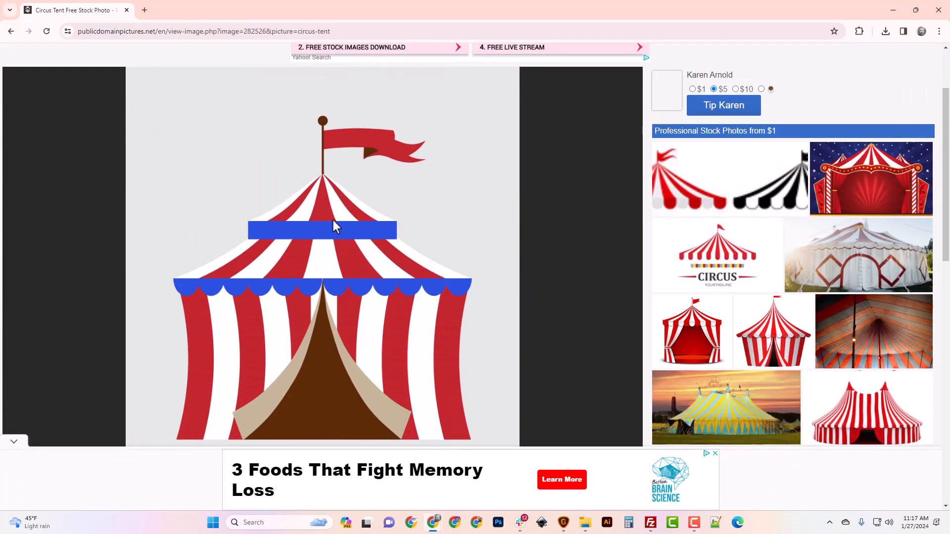
right_click(334, 227)
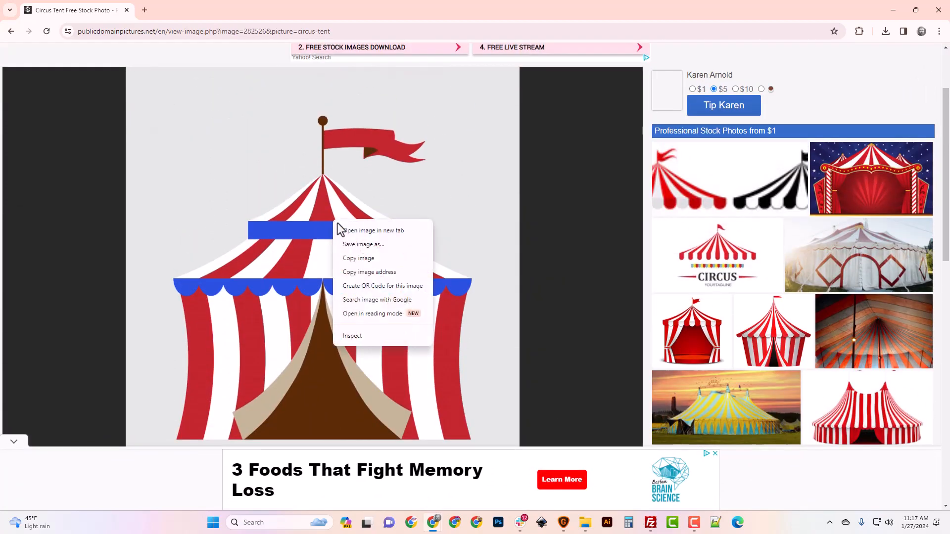
left_click(360, 231)
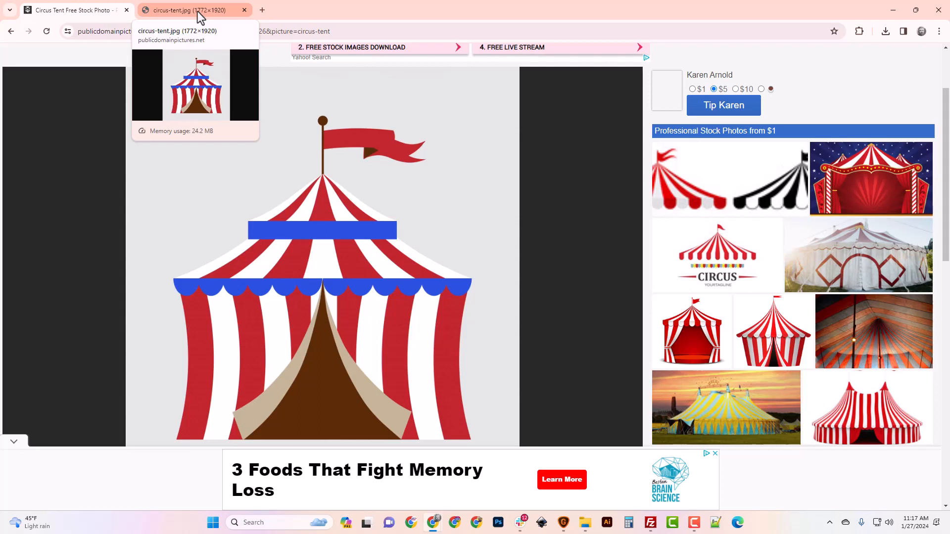
Save the circus tent image as circus-tent.jpg in the Image_Fixes New folder, replacing the existing file
right_click(353, 249)
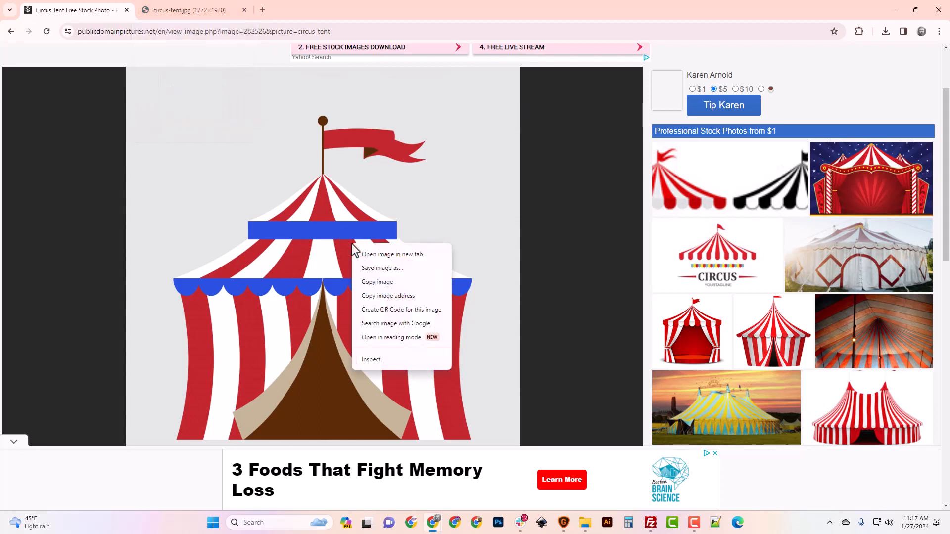
left_click(381, 268)
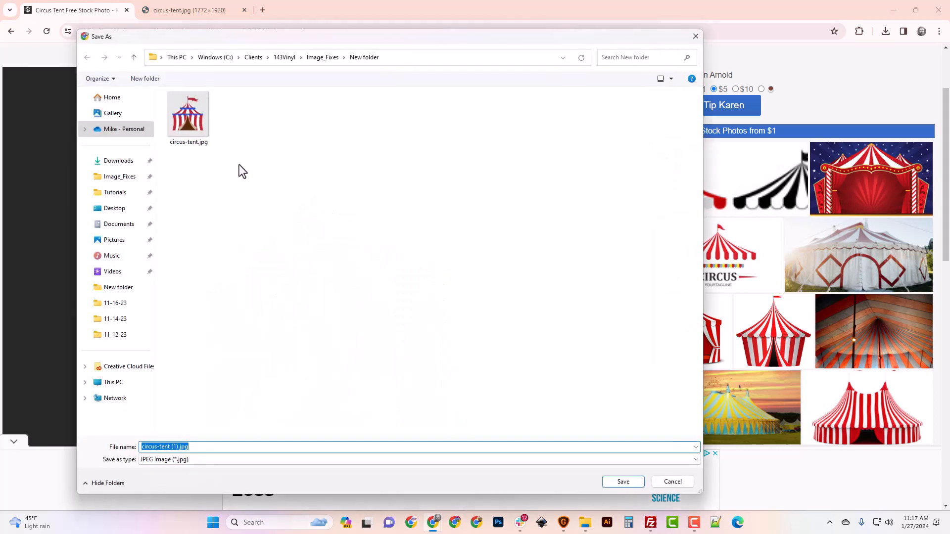
left_click(191, 121)
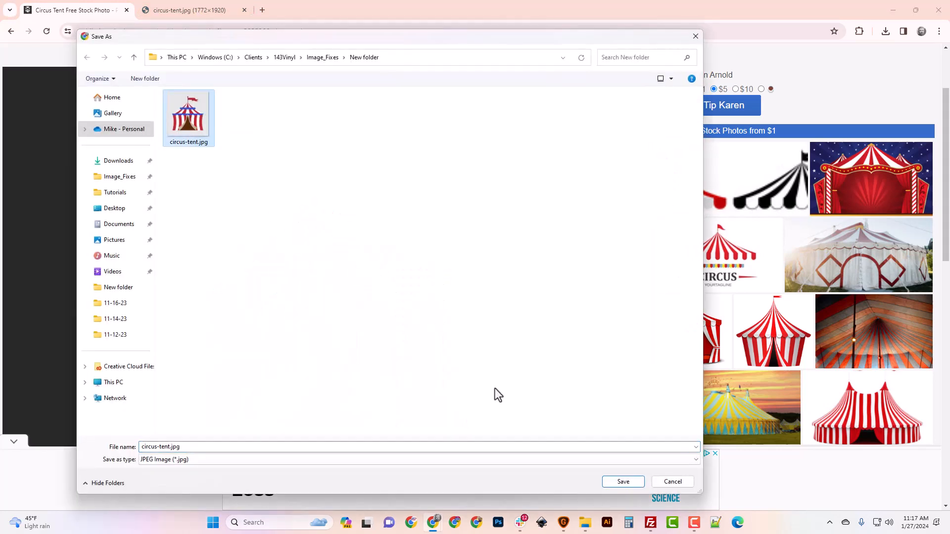
left_click(619, 483)
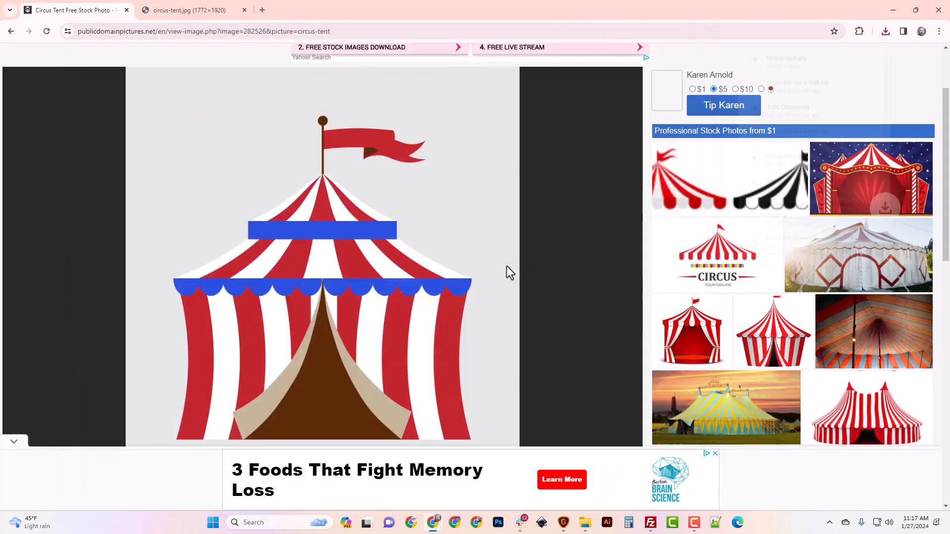
left_click(504, 263)
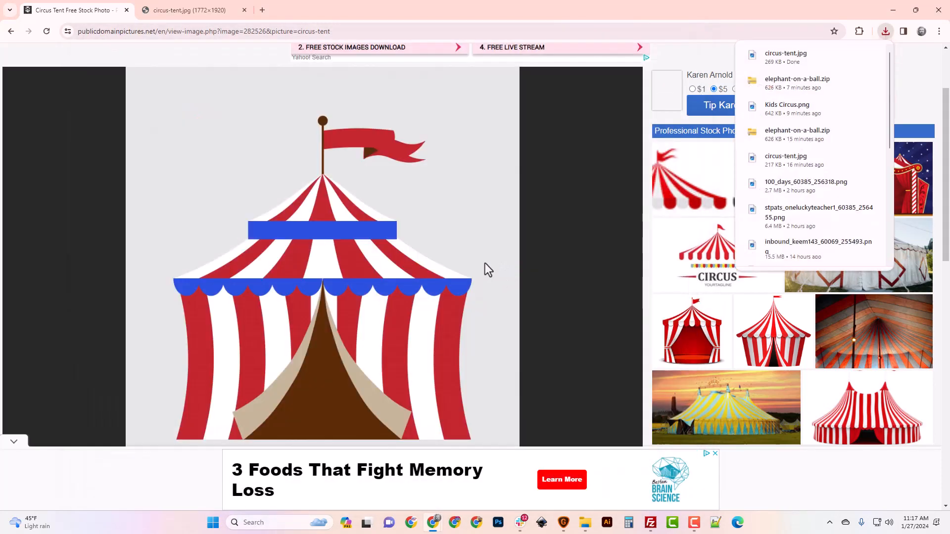
Open photopea.com in a new browser tab
left_click(263, 10)
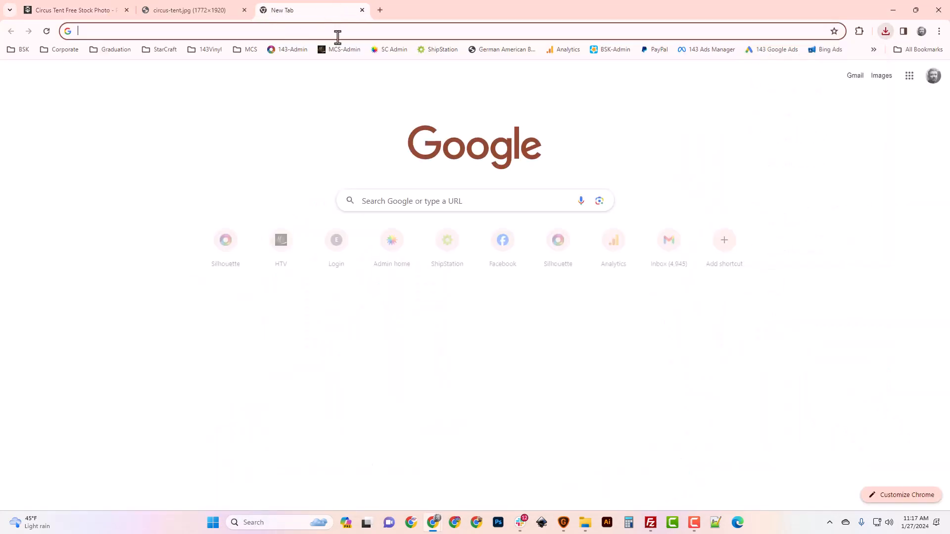
type("photopea.com/#goog_rewarded")
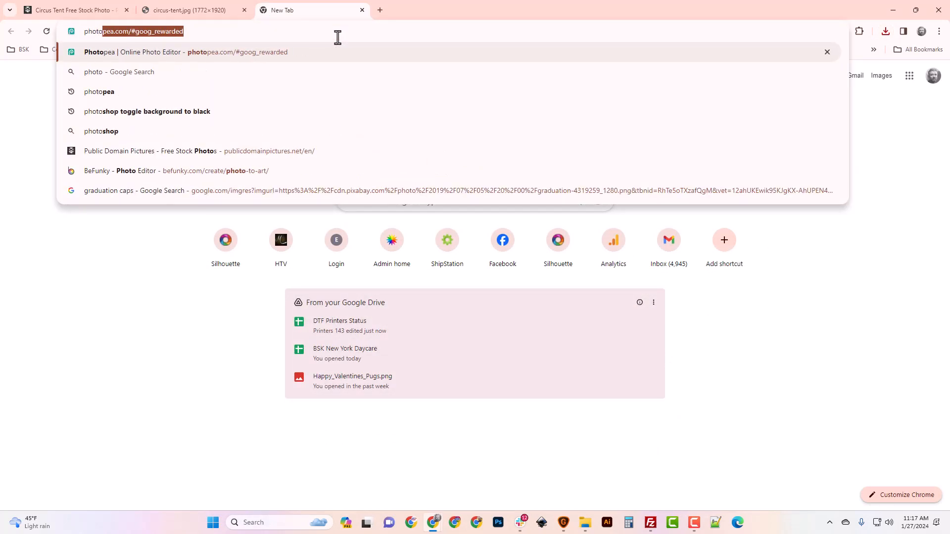
key("End")
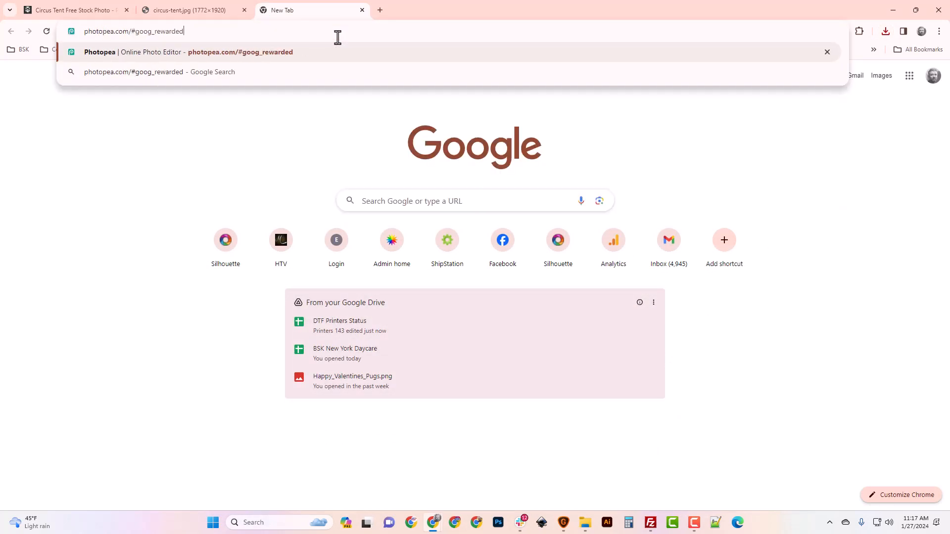
key("BackSpace")
key("BackSpace")
key("BackSpace")
key("BackSpace")
key("BackSpace")
key("BackSpace")
key("BackSpace")
key("BackSpace")
key("BackSpace")
key("BackSpace")
key("BackSpace")
key("BackSpace")
key("BackSpace")
key("BackSpace")
key("Return")
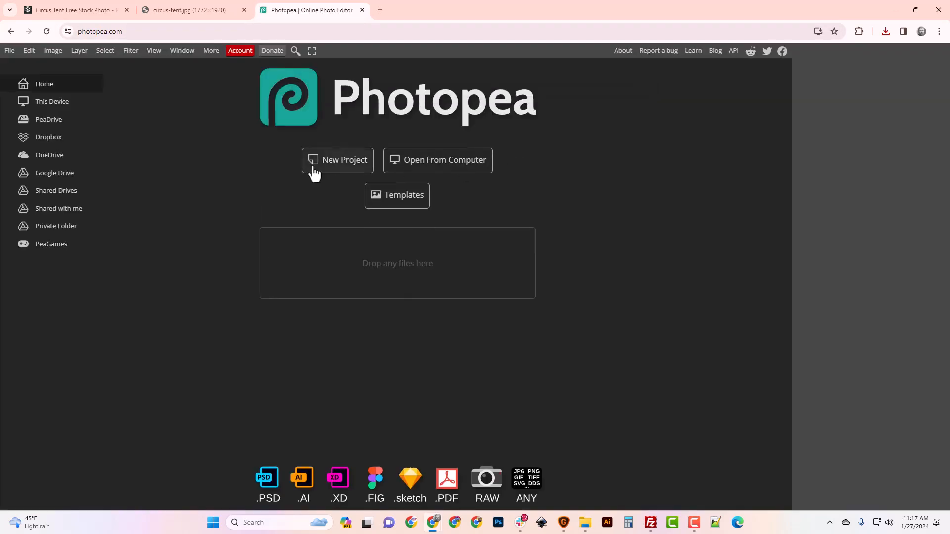
Open circus-tent.jpg from the Image_Fixes New folder on the computer
left_click(424, 174)
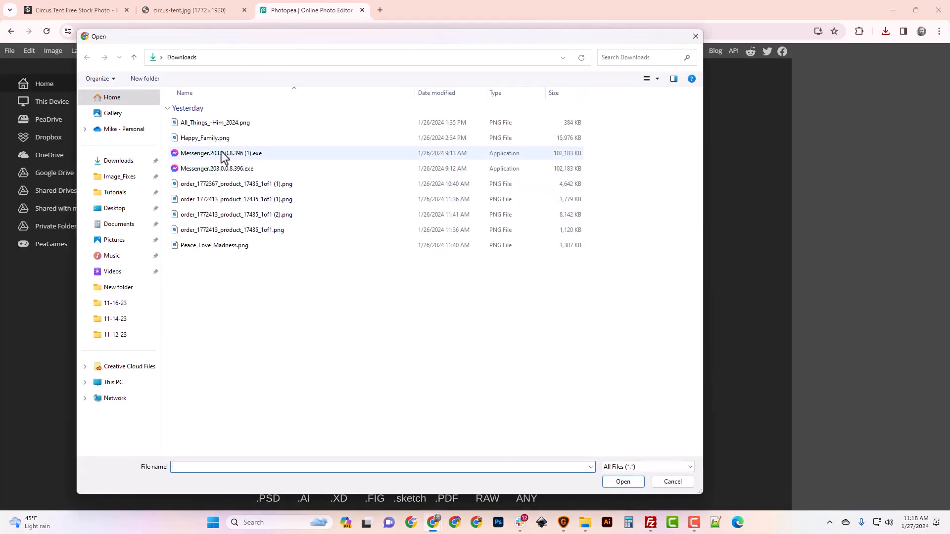
left_click(119, 178)
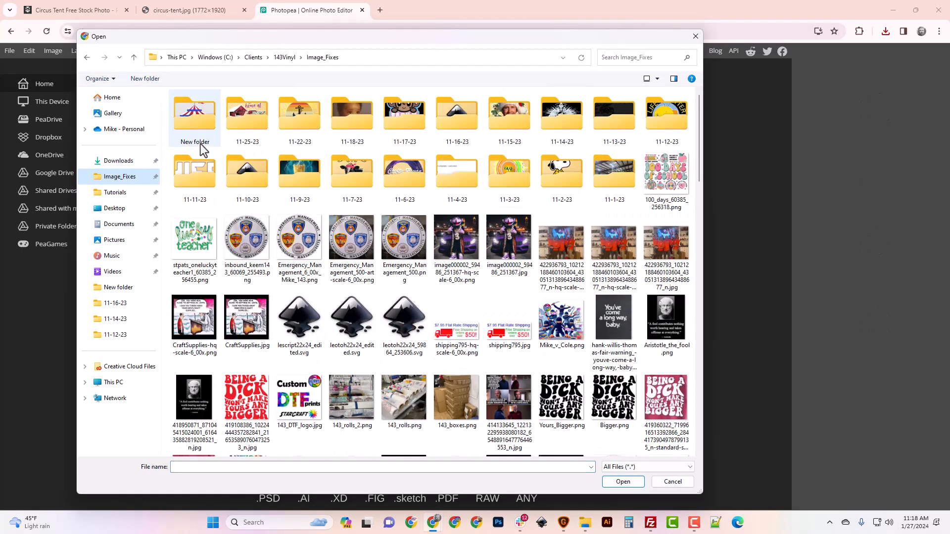
double_click(201, 132)
left_click(203, 131)
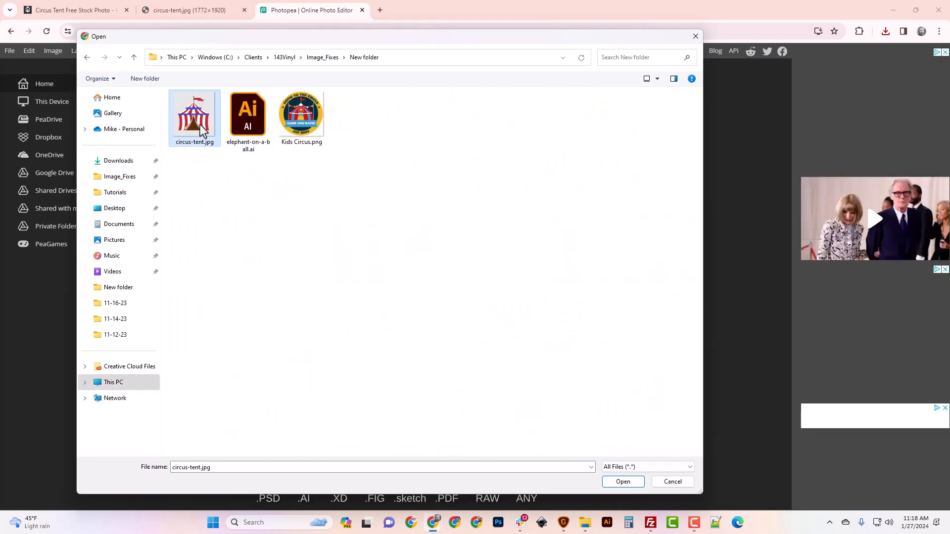
left_click(624, 481)
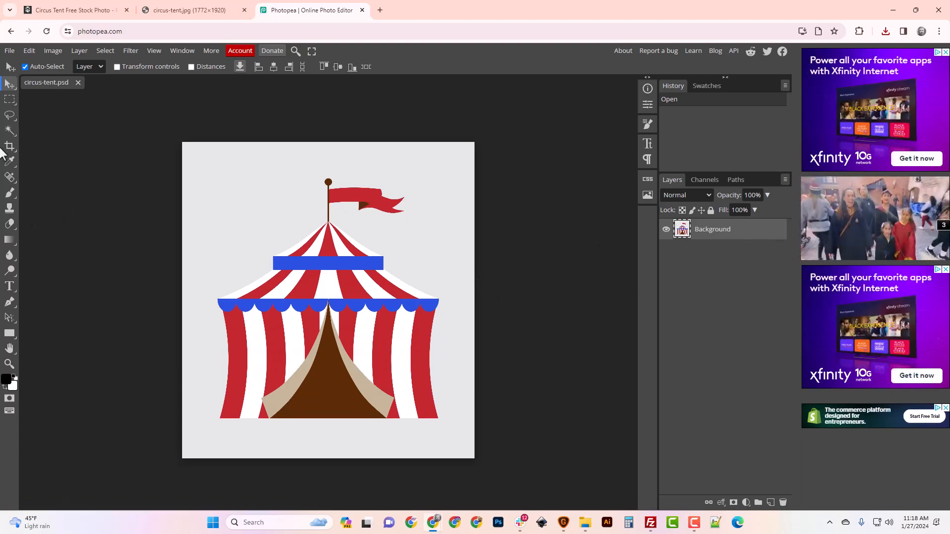
Select the grey background around the tent with the Magic Wand tool at tolerance 16
left_click(9, 130)
scroll(441, 425, "down", 5)
scroll(434, 422, "up", 4)
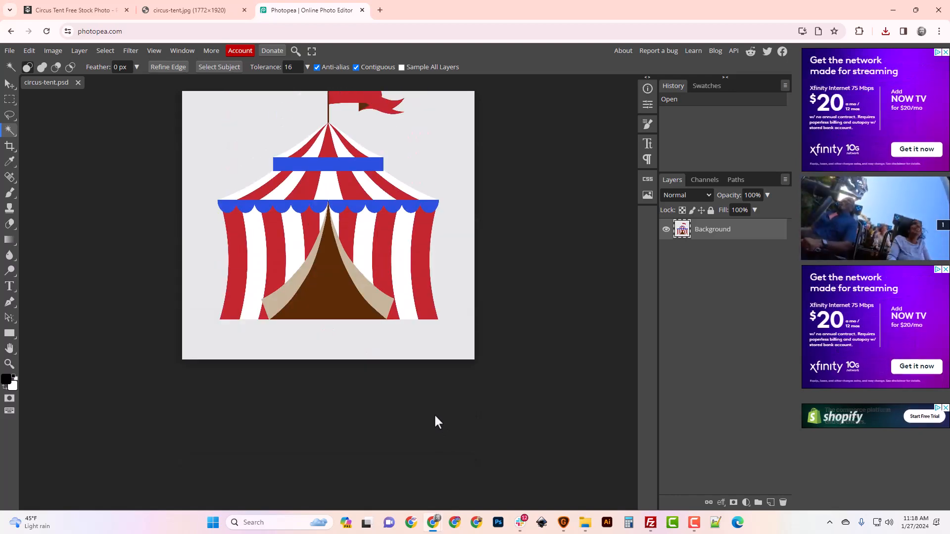
left_click(449, 231)
scroll(464, 299, "up", 1)
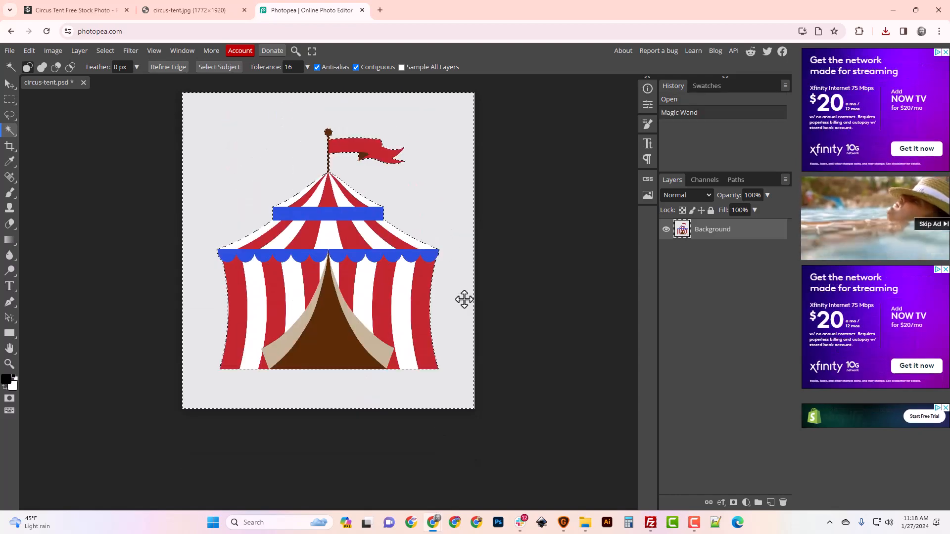
scroll(455, 305, "up", 3)
scroll(435, 312, "down", 3)
scroll(427, 313, "up", 1)
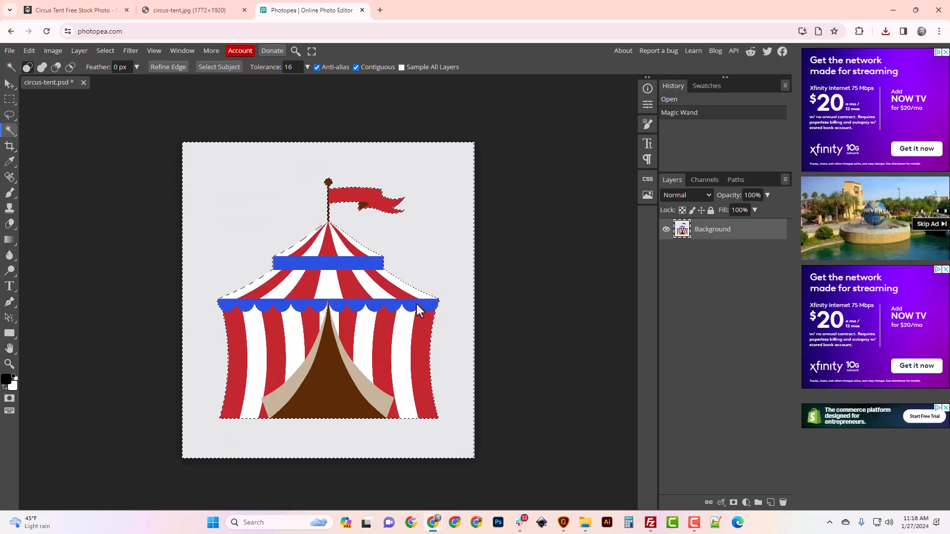
left_click(101, 50)
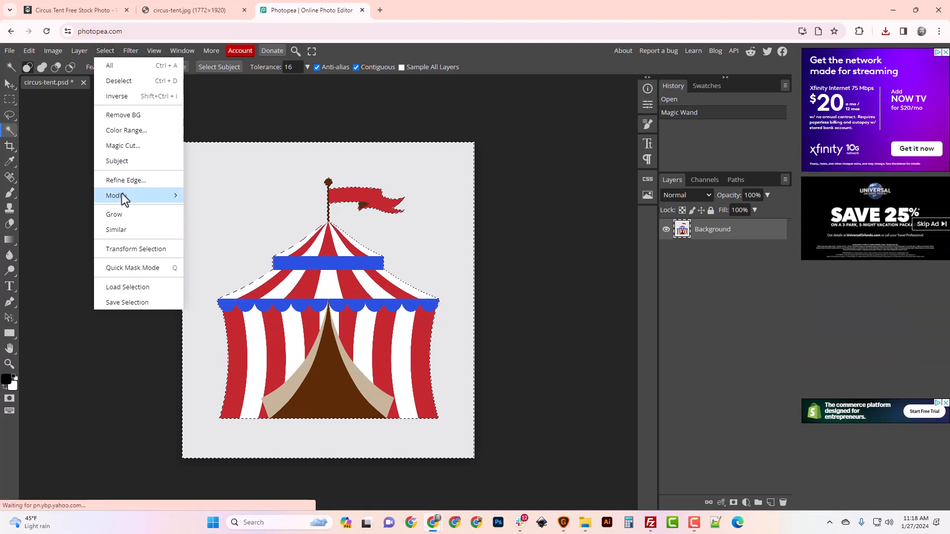
mouse_move(121, 194)
left_click(217, 240)
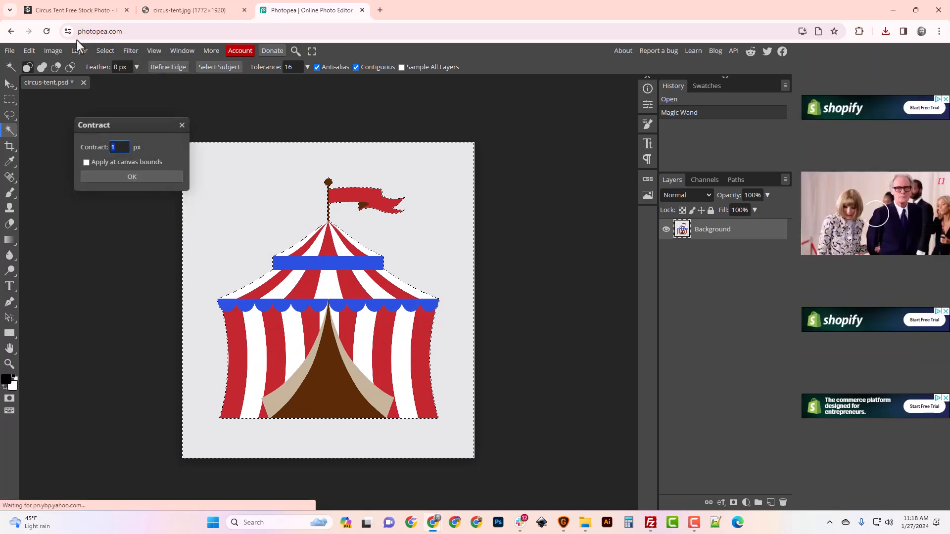
left_click(181, 126)
Expand the selection by 1 px, applying at canvas bounds, and delete the selected background
left_click(105, 50)
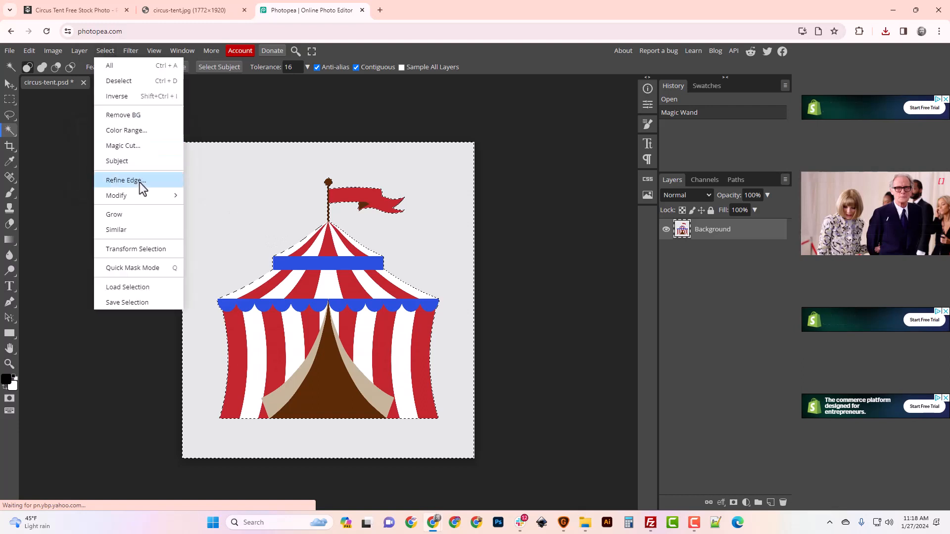
mouse_move(142, 196)
left_click(222, 227)
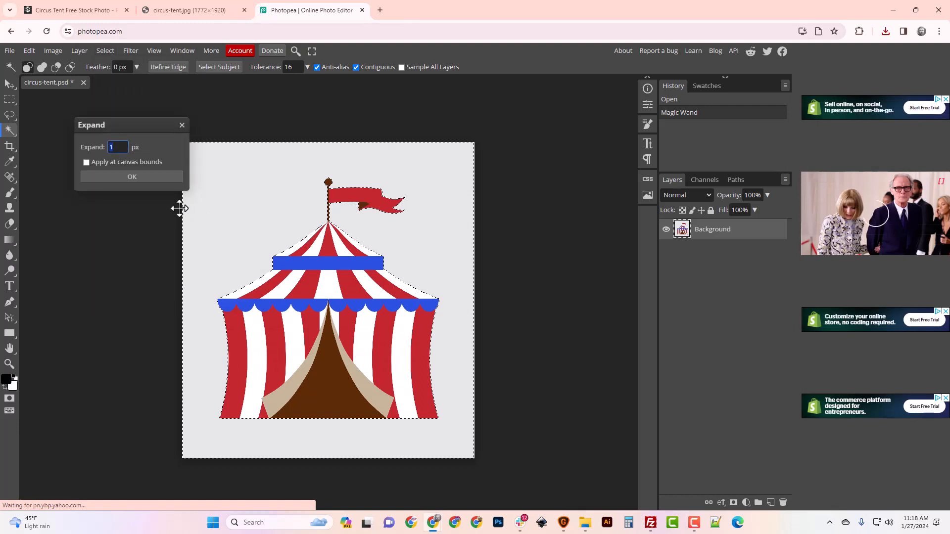
left_click(86, 162)
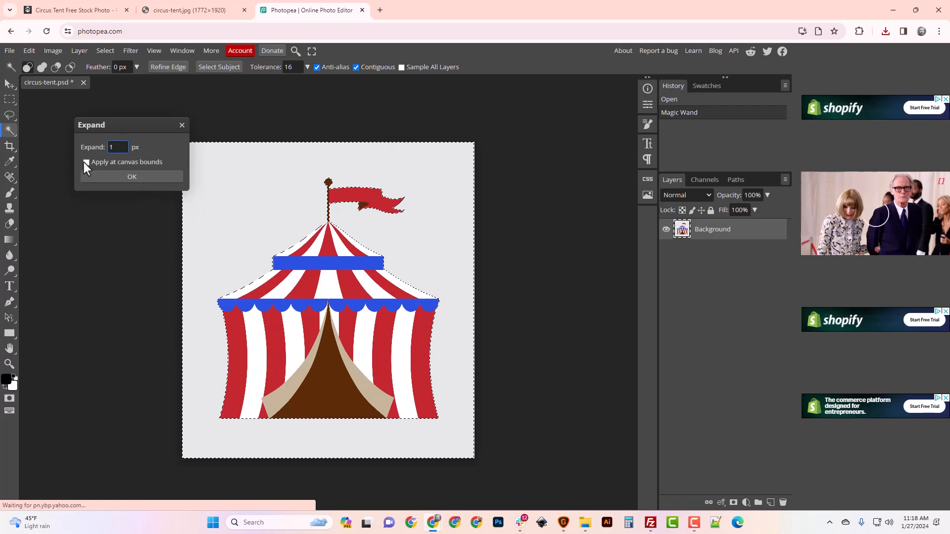
left_click(107, 177)
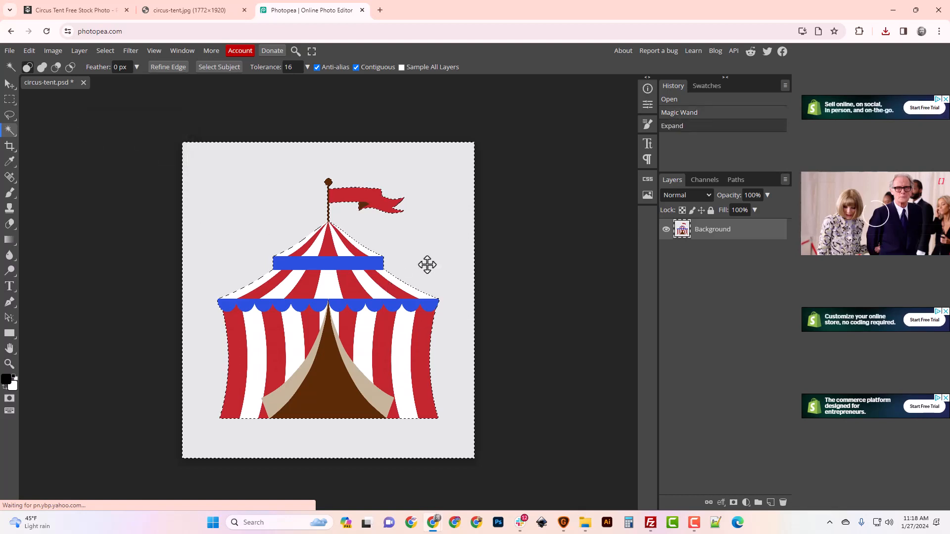
key("Delete")
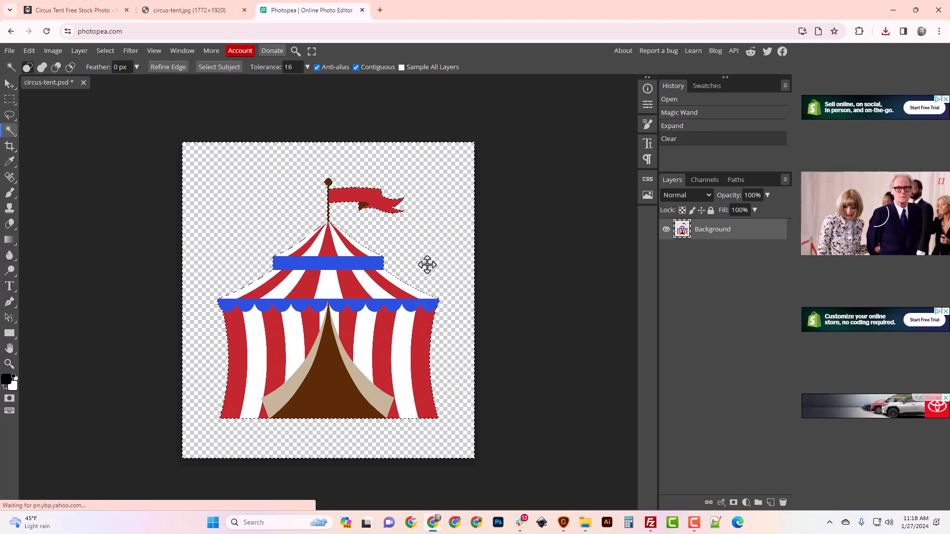
Trim the canvas by the top-left pixel color on all four sides
left_click(53, 50)
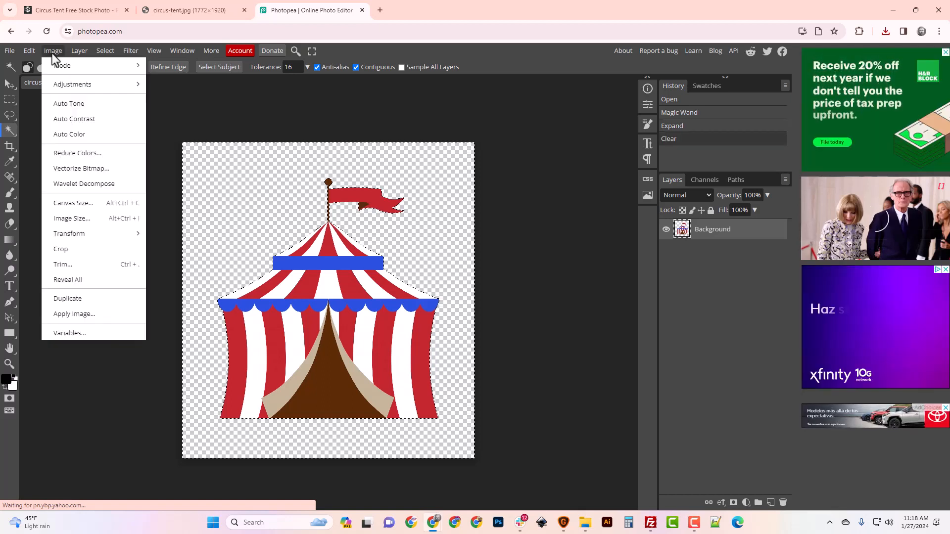
left_click(75, 263)
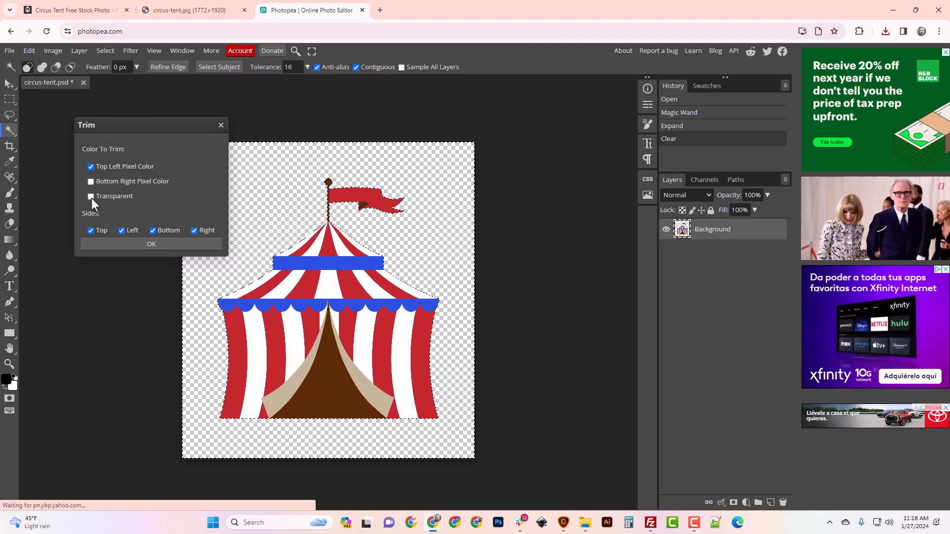
left_click(137, 243)
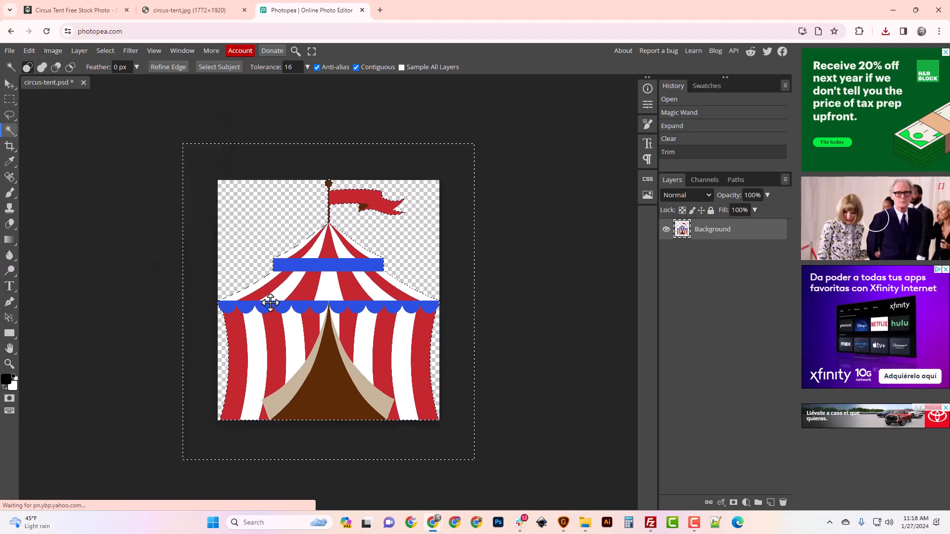
Export the trimmed image for web as a PNG named circus-tent at 1344 × 1458 px and 100% quality
left_click(9, 51)
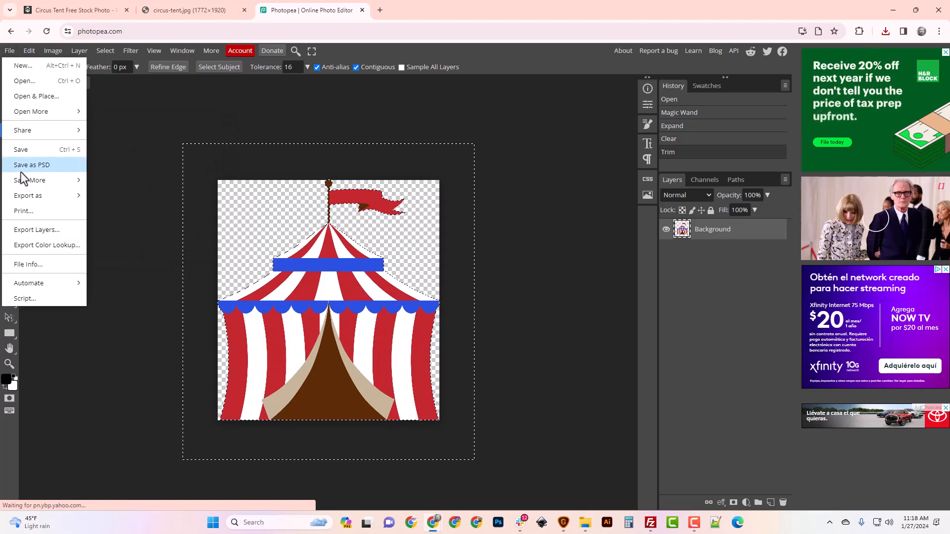
mouse_move(37, 182)
left_click(116, 197)
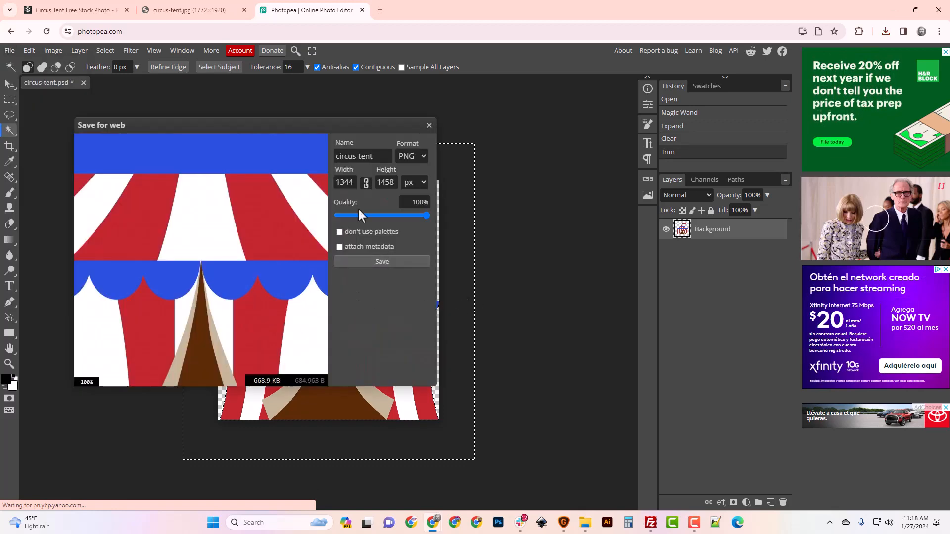
left_click(343, 187)
left_click(381, 187)
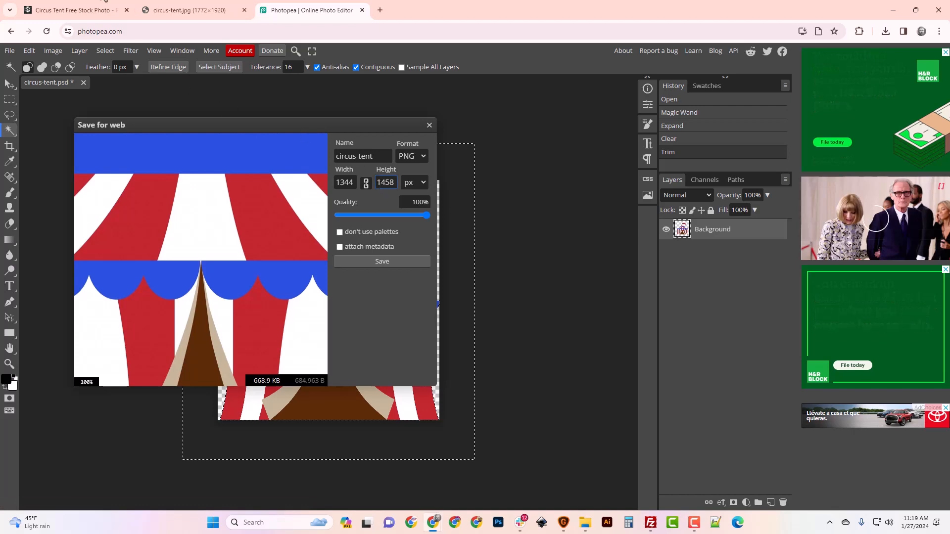
left_click(74, 10)
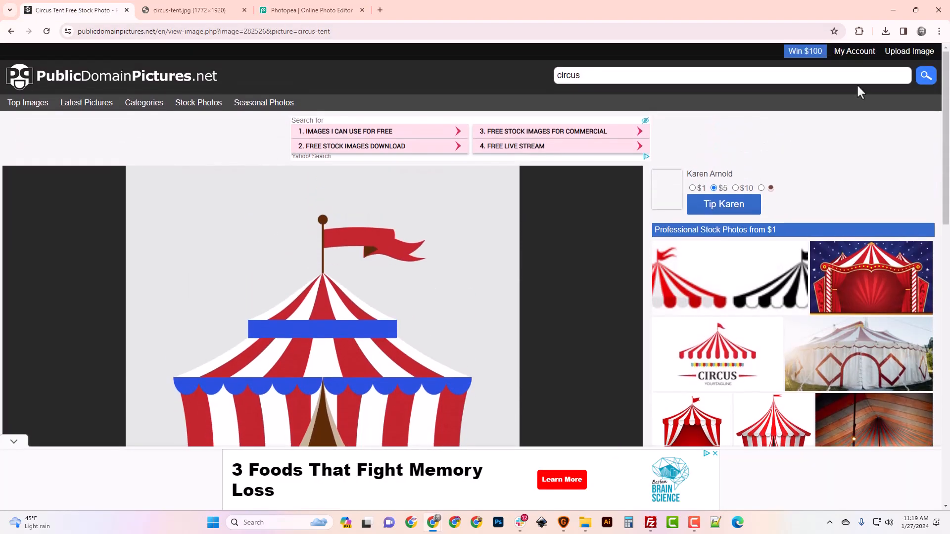
left_click(233, 11)
left_click(307, 10)
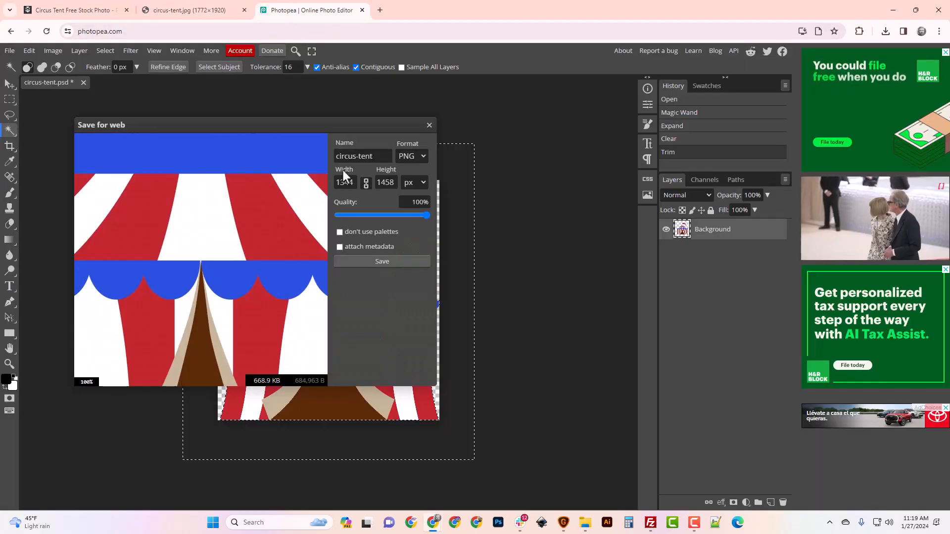
left_click(372, 265)
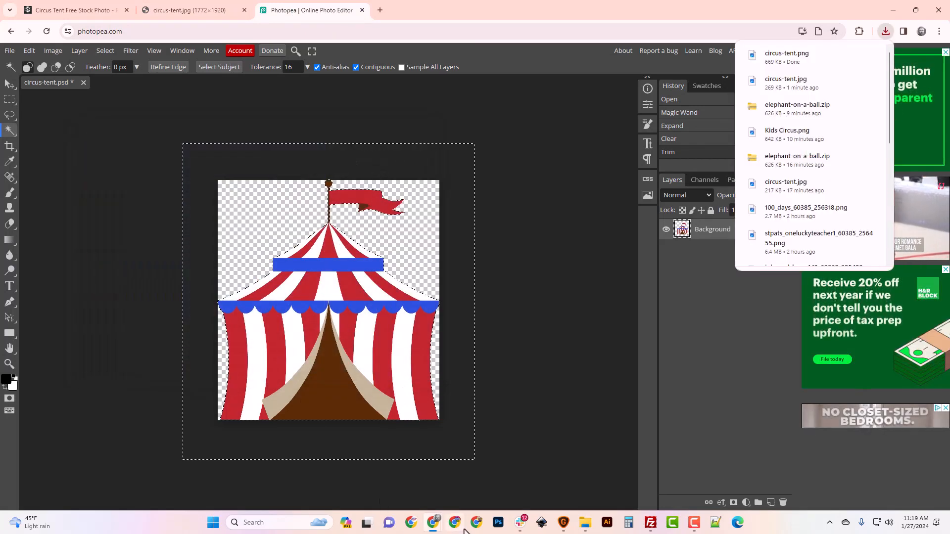
In File Explorer, copy the downloaded circus-tent.png from Downloads into the Image_Fixes New folder
left_click(586, 524)
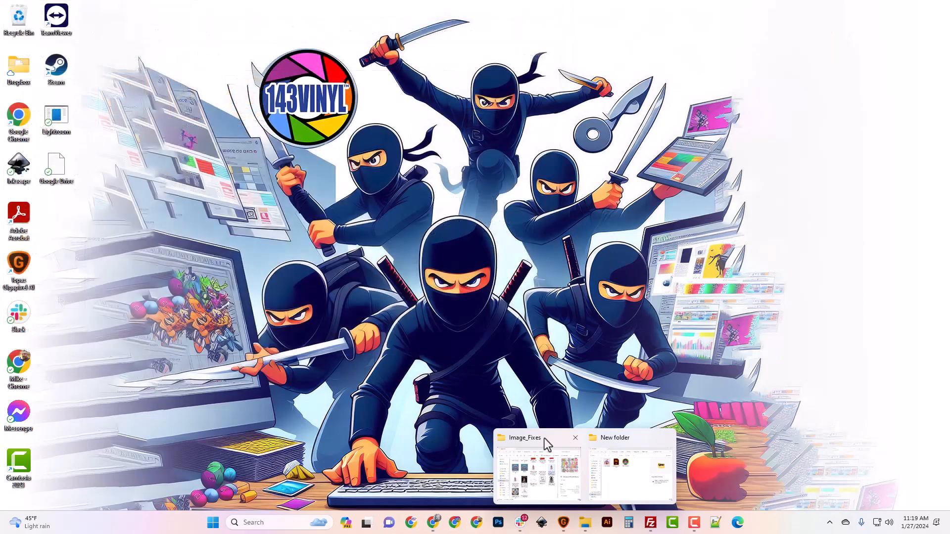
mouse_move(628, 445)
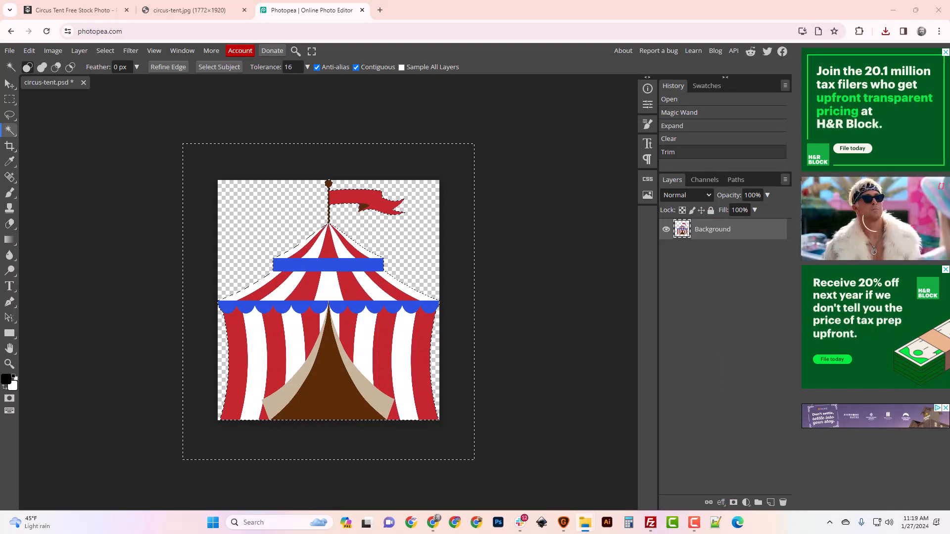
key("super+e")
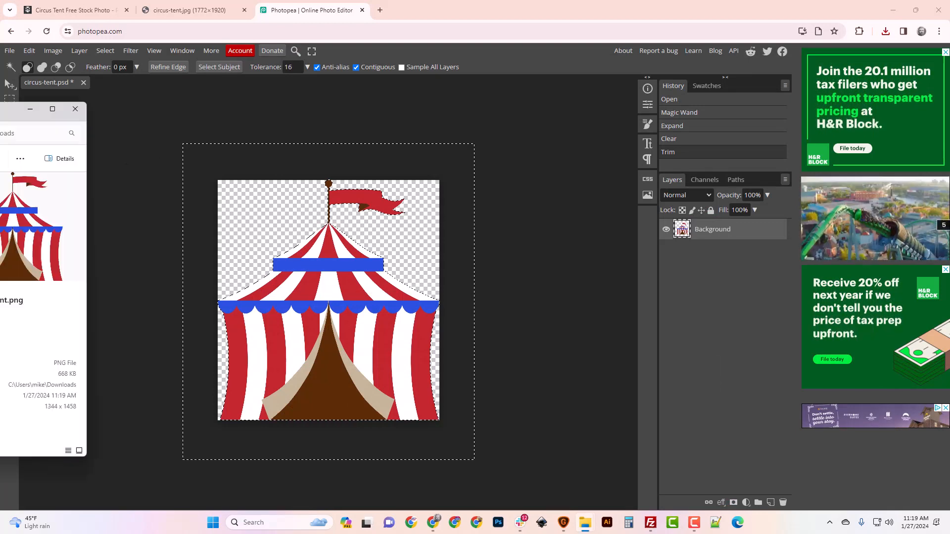
left_click(328, 224)
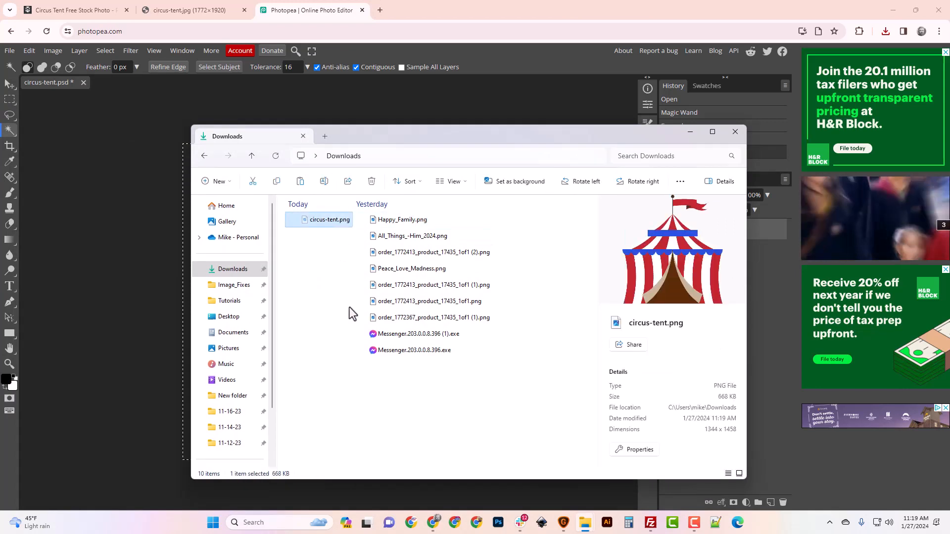
left_click(232, 285)
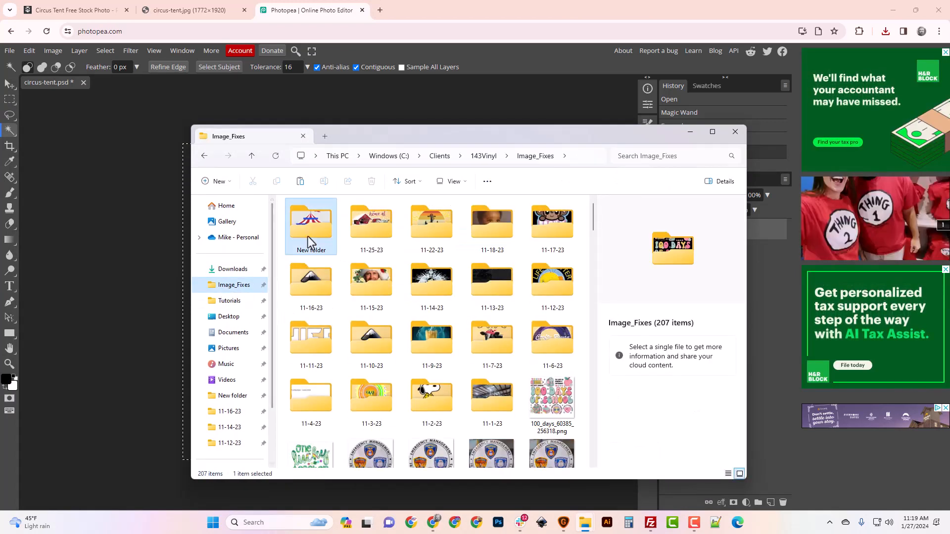
double_click(309, 233)
key("ctrl+v")
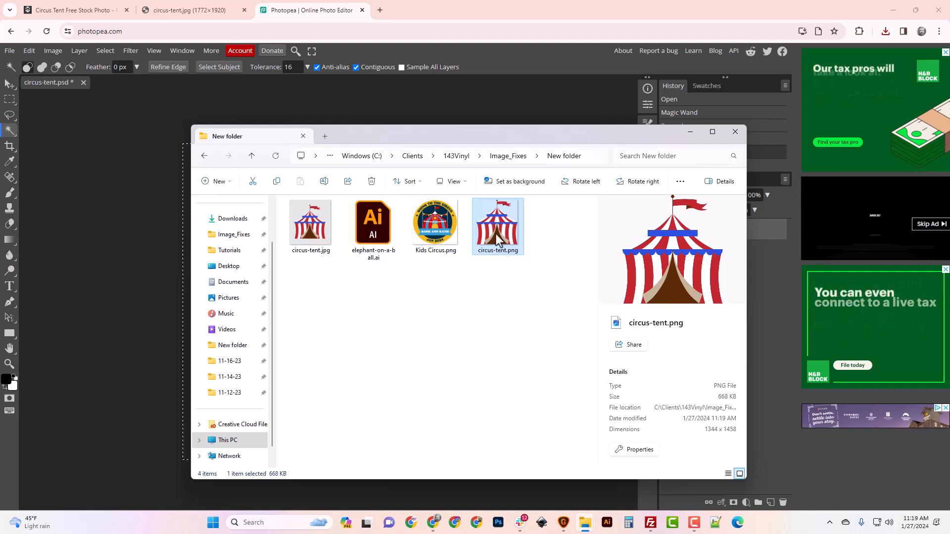
Delete circus-tent.jpg, elephant-on-a-ball.ai and Kids Circus.png from the New folder, keeping only circus-tent.png
left_click(317, 237)
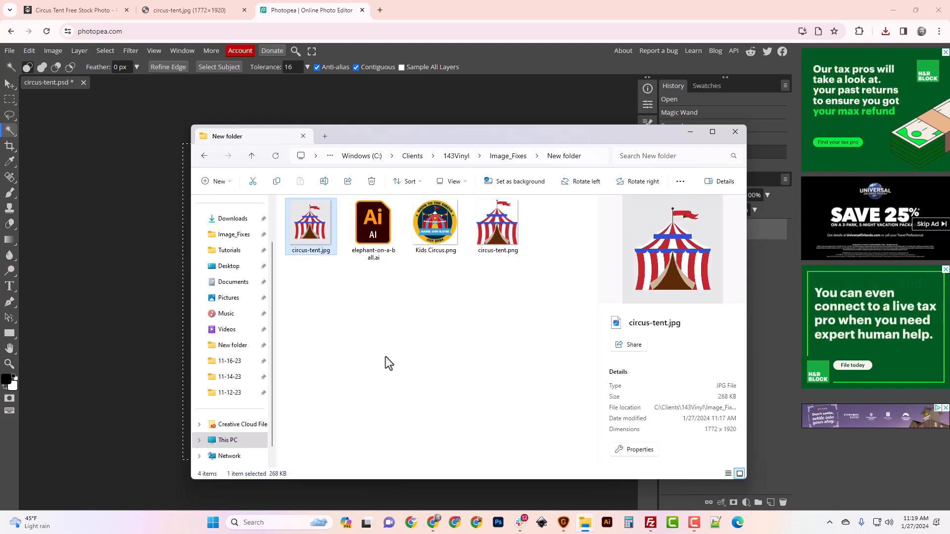
key("Delete")
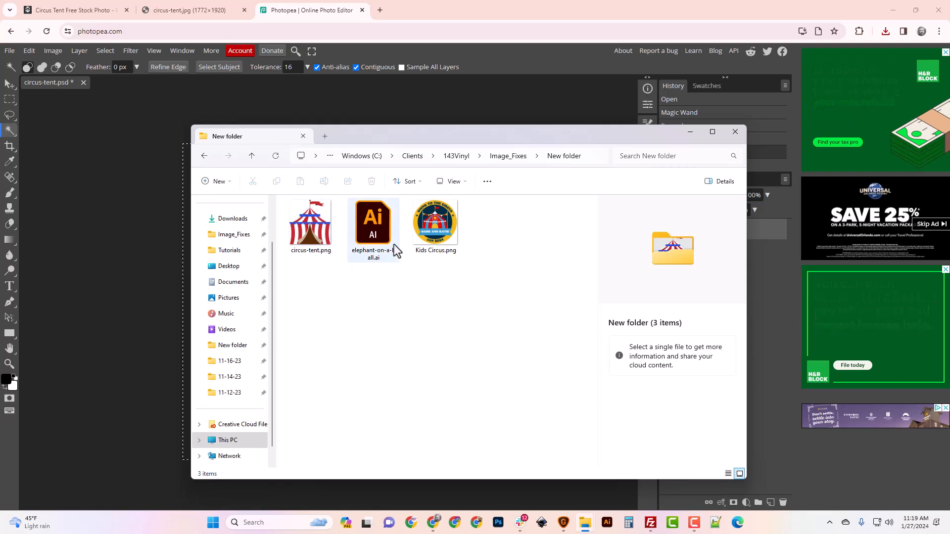
left_click(396, 250)
key("Delete")
left_click(385, 238)
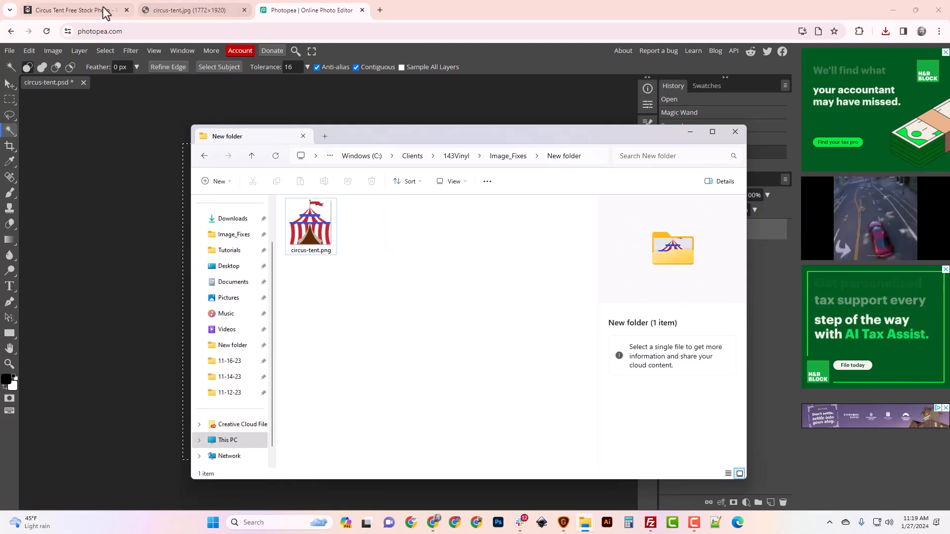
Open 143vinyl.com in a new browser tab and go to the Direct To Film Transfers page
left_click(379, 10)
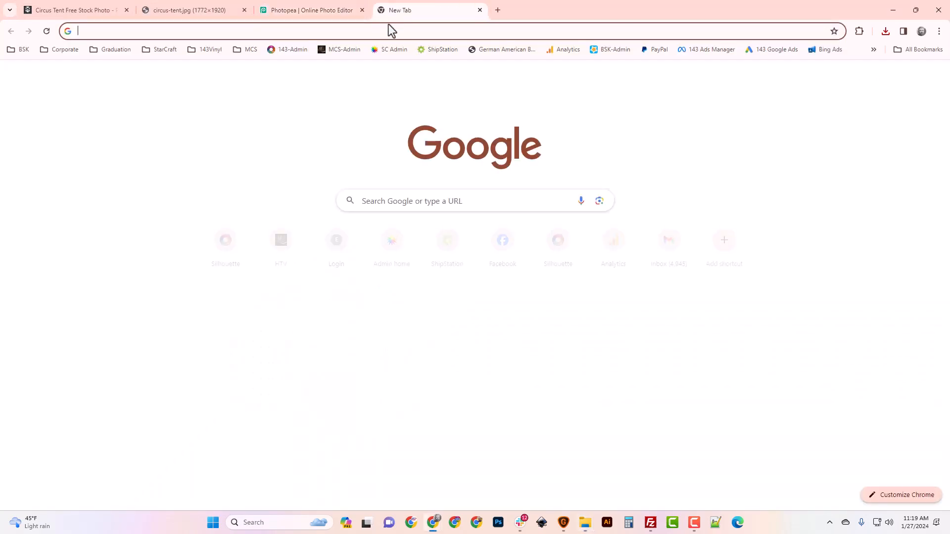
type("143vinyl.com")
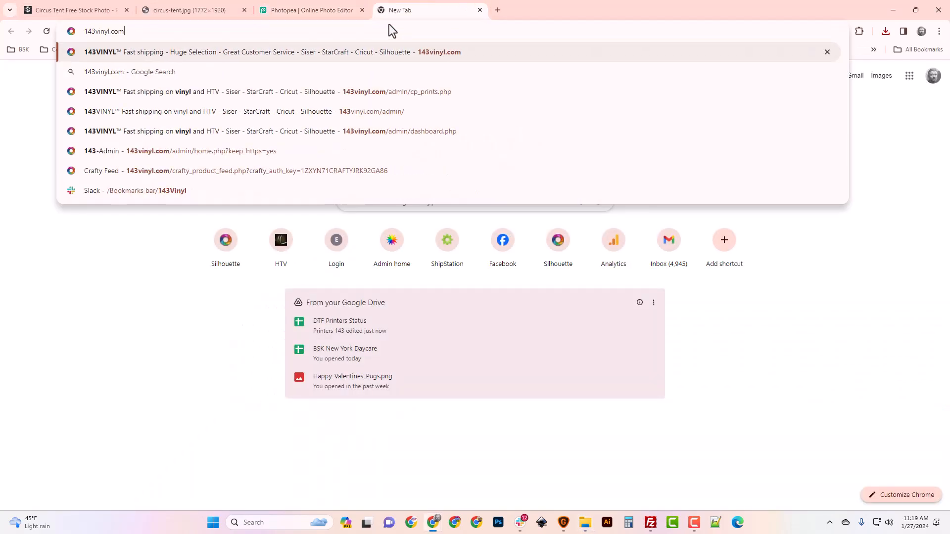
key("Return")
scroll(477, 406, "down", 2)
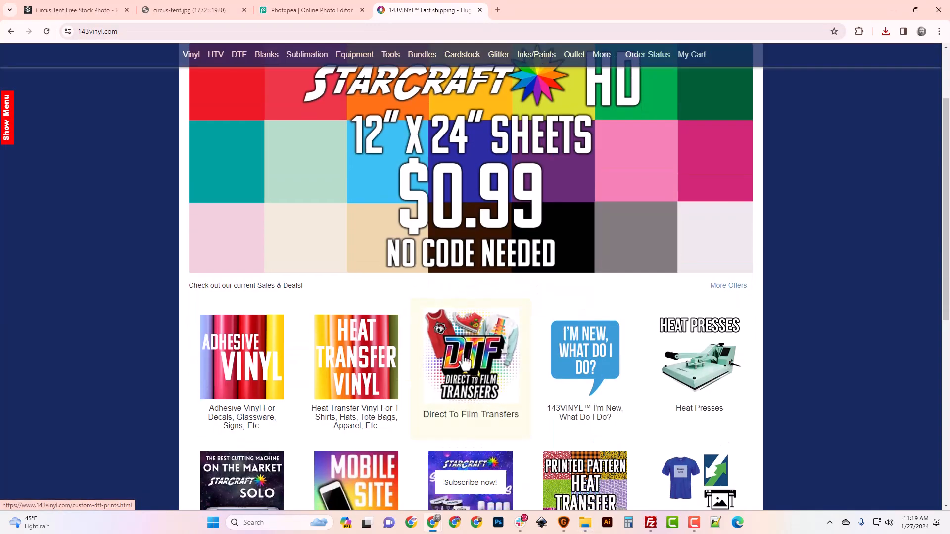
left_click(466, 364)
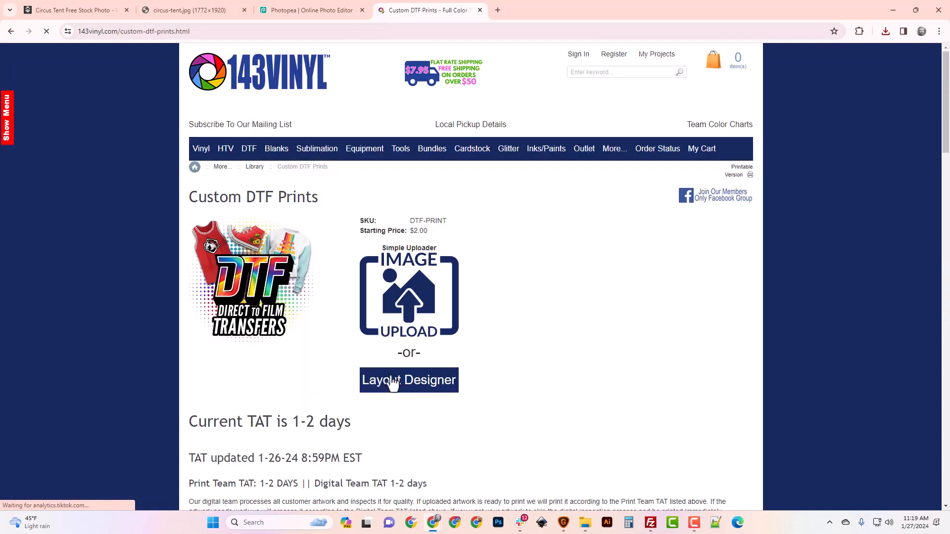
Open the Layout Designer and add circus-tent.png from the Image_Fixes New folder as an image layer
left_click(393, 385)
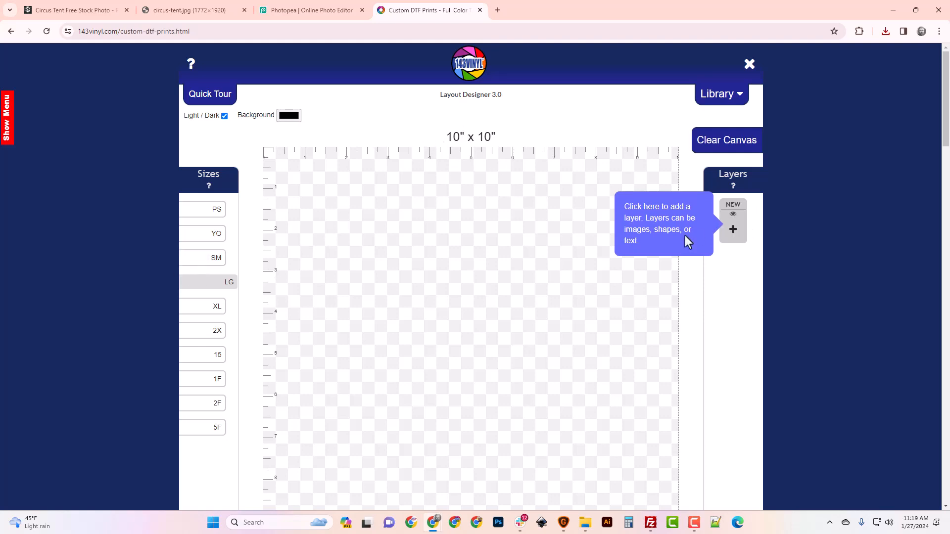
left_click(733, 232)
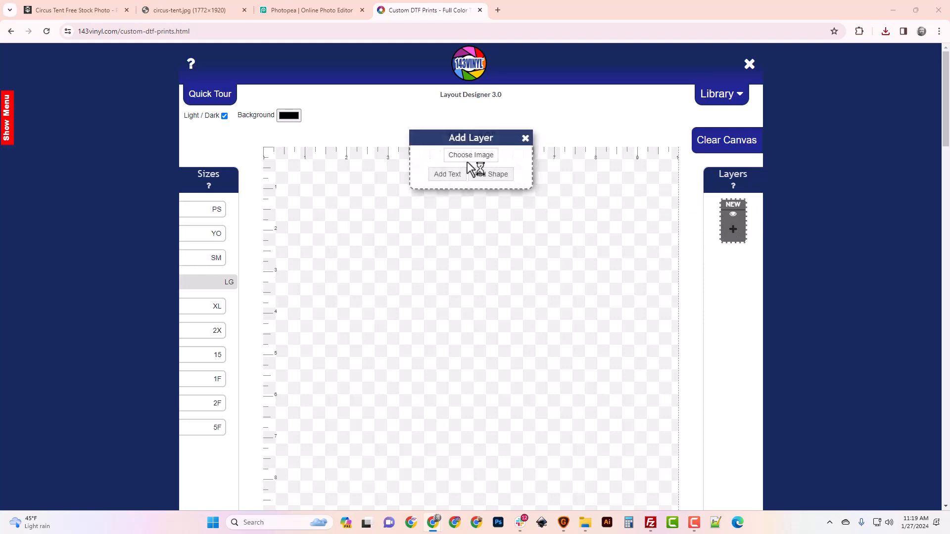
left_click(468, 161)
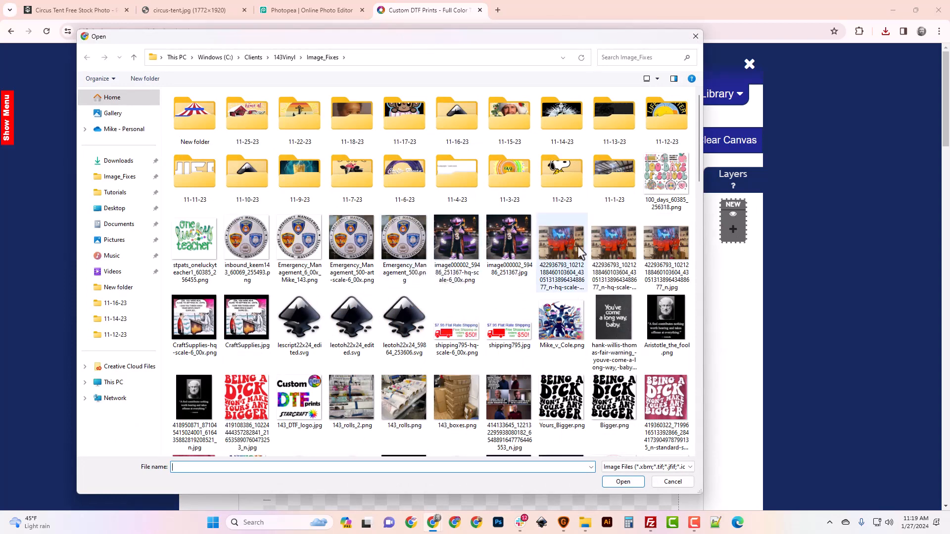
double_click(195, 117)
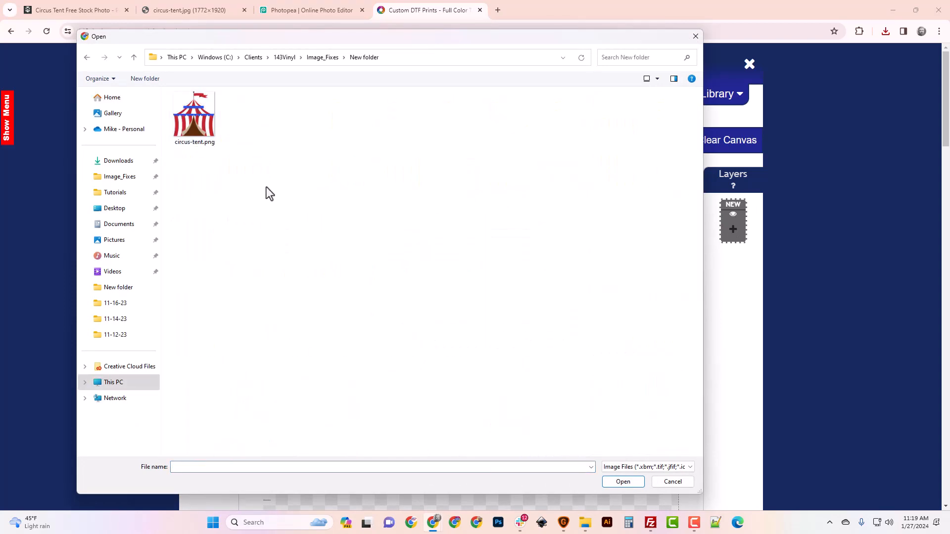
left_click(209, 119)
left_click(634, 484)
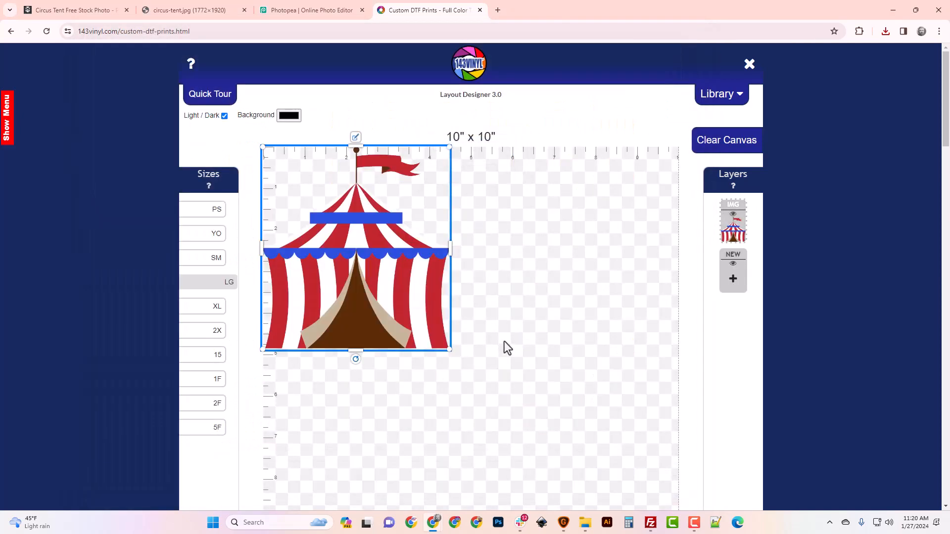
Move the tent image down toward the middle of the 10" x 10" canvas and review the print size check below
left_click_drag(385, 254, 487, 389)
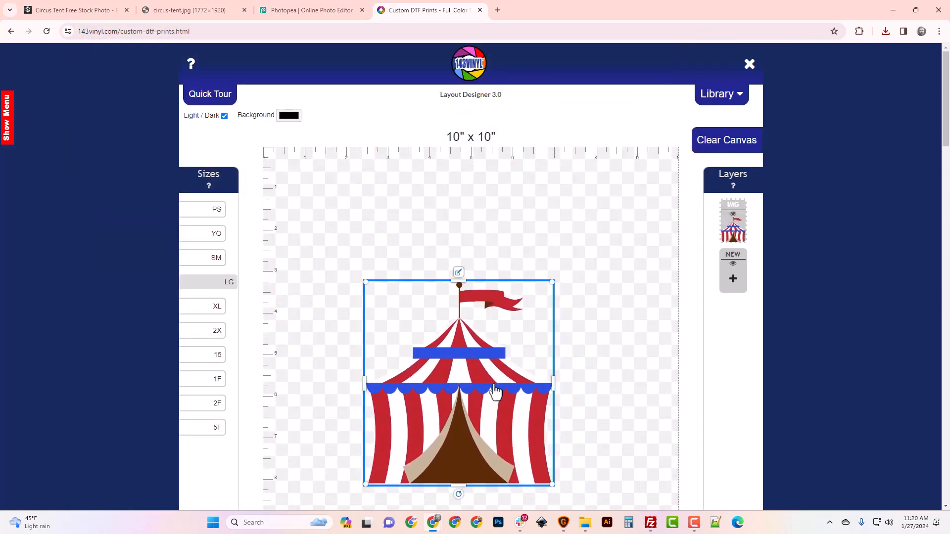
scroll(493, 377, "down", 4)
scroll(514, 297, "up", 3)
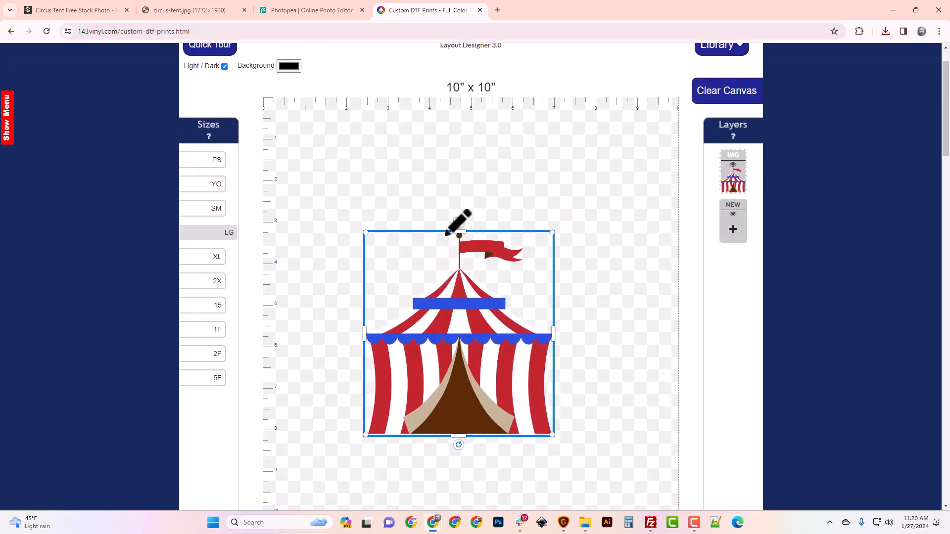
scroll(479, 363, "down", 3)
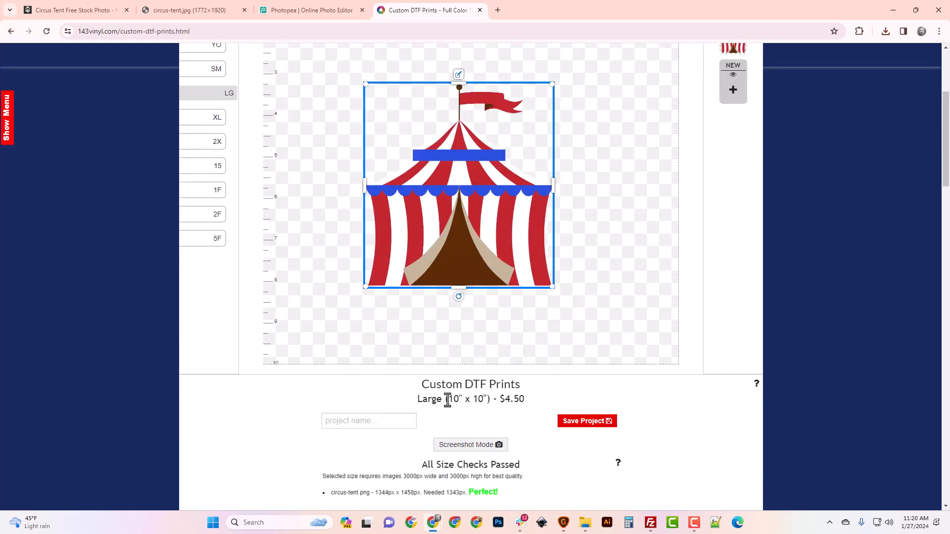
scroll(447, 402, "down", 1)
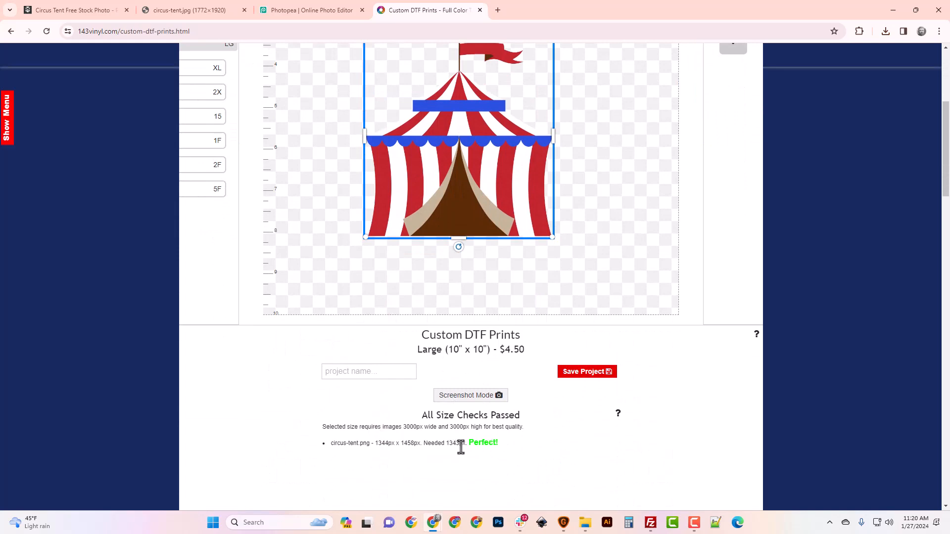
scroll(461, 447, "up", 3)
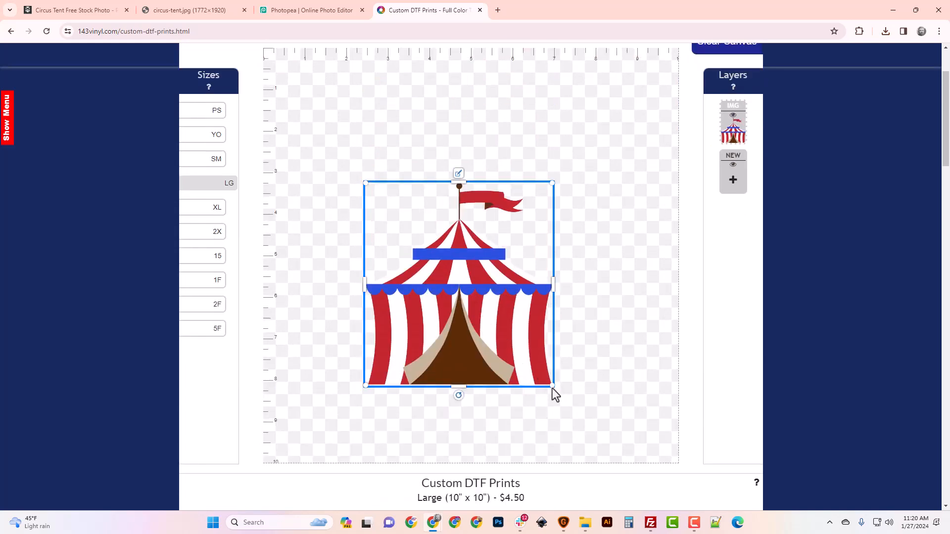
Enlarge the tent image slightly by its corner handle and reposition it in the lower middle of the canvas
left_click_drag(483, 343, 480, 294)
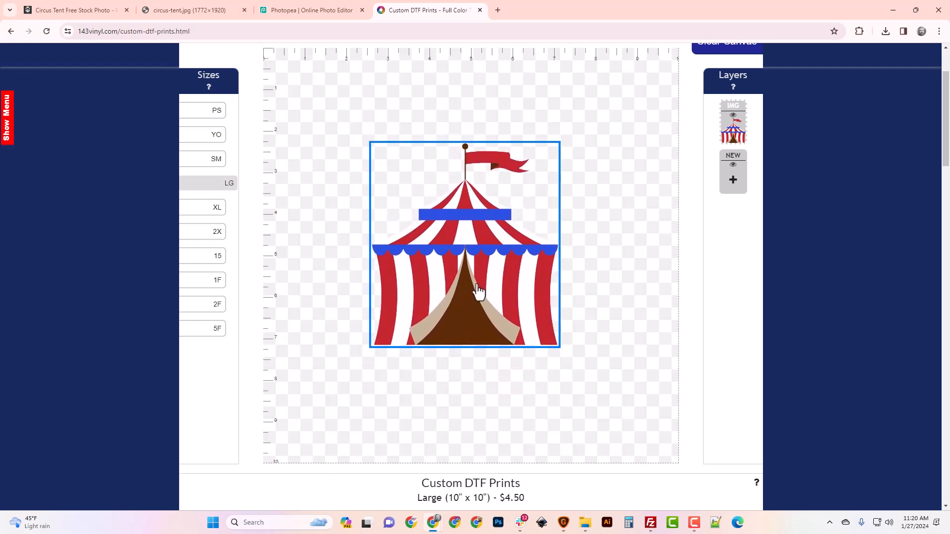
left_click_drag(557, 346, 573, 363)
left_click_drag(493, 297, 494, 352)
scroll(495, 345, "up", 2)
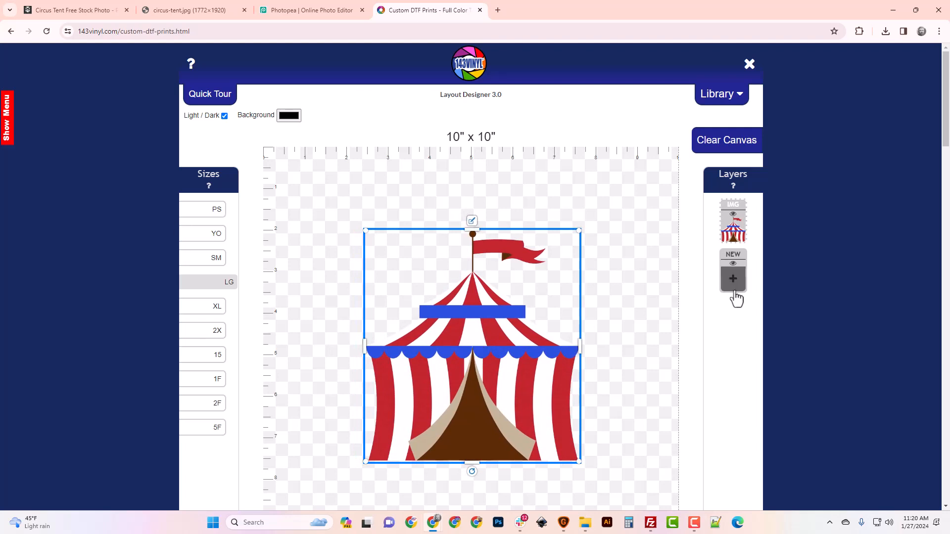
Add a new text layer reading "Ready for the Circus"
left_click(733, 280)
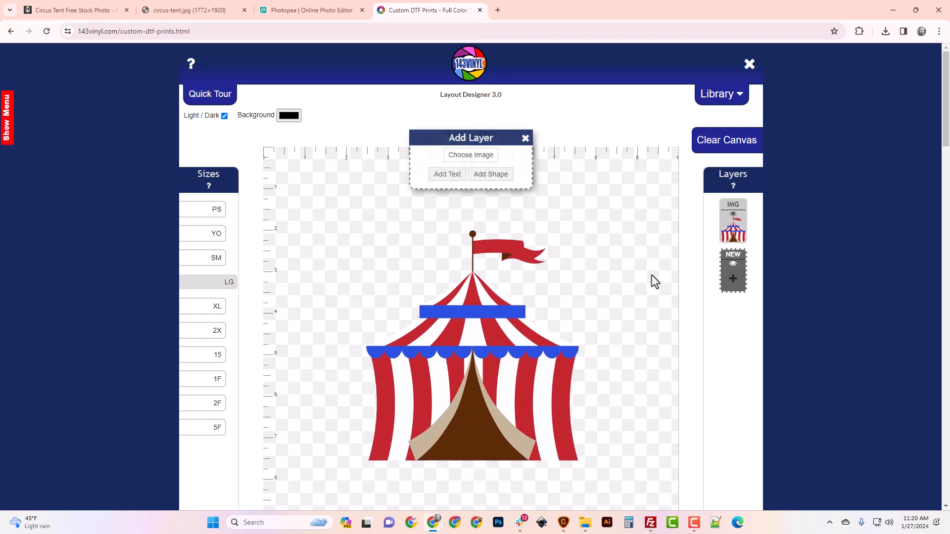
left_click(446, 178)
type("R")
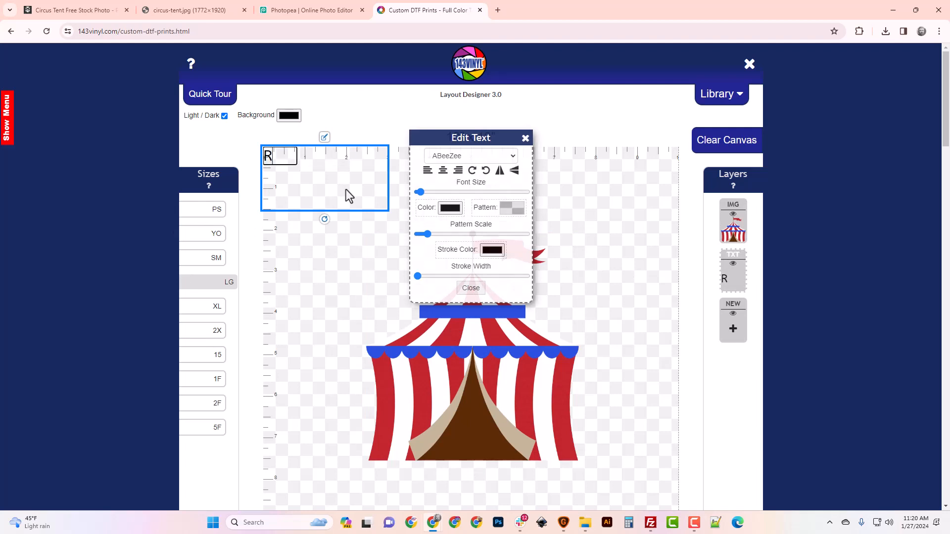
type("eady for th")
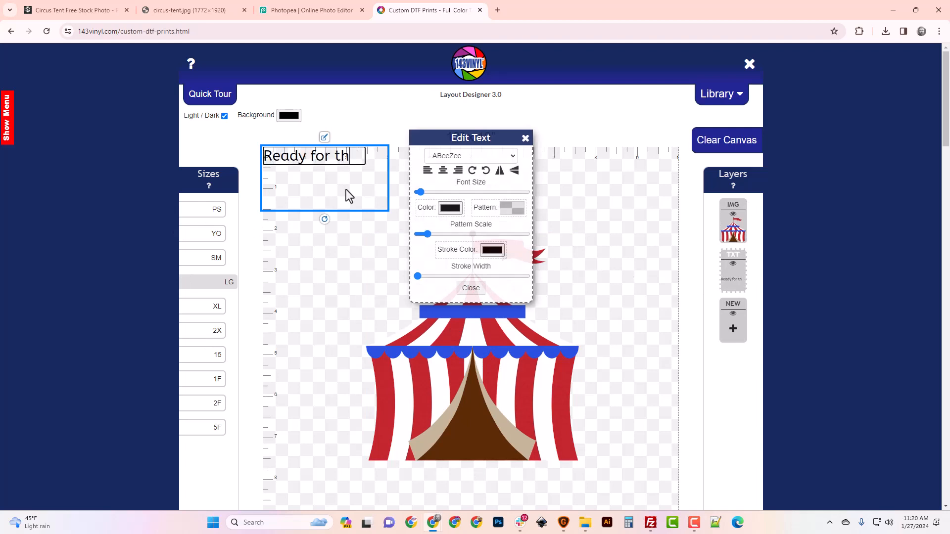
type("e cisrcu")
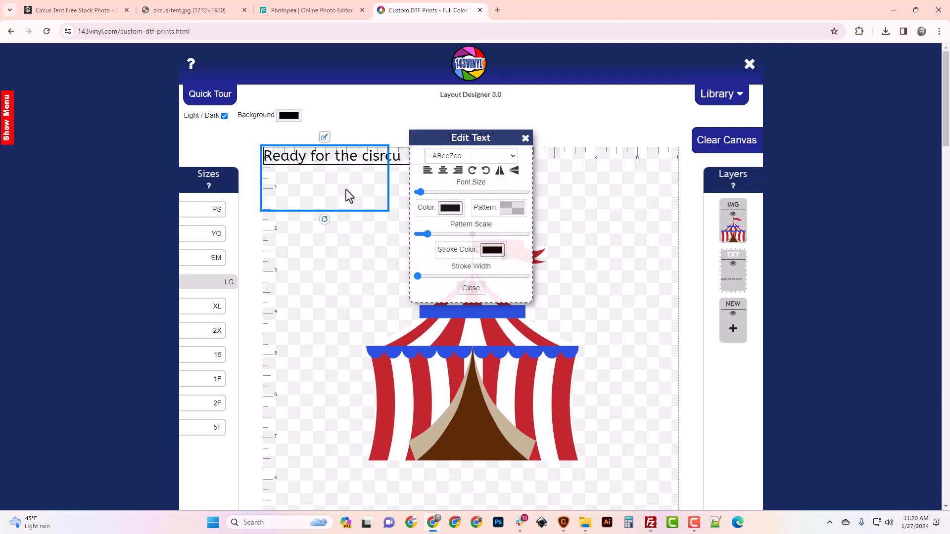
key("BackSpace")
key("BackSpace")
key("BackSpace")
key("BackSpace")
type("rcus")
key("ctrl+a")
type("Re")
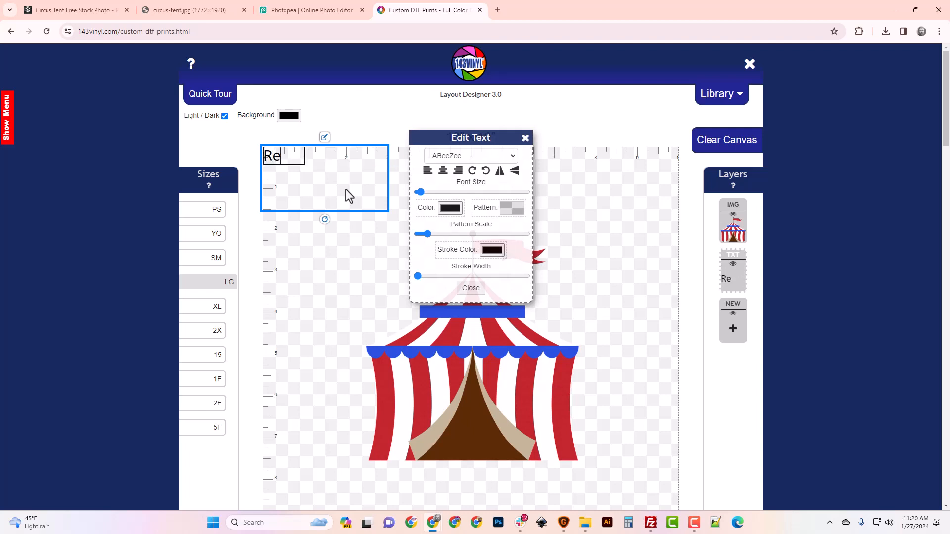
type("ady for")
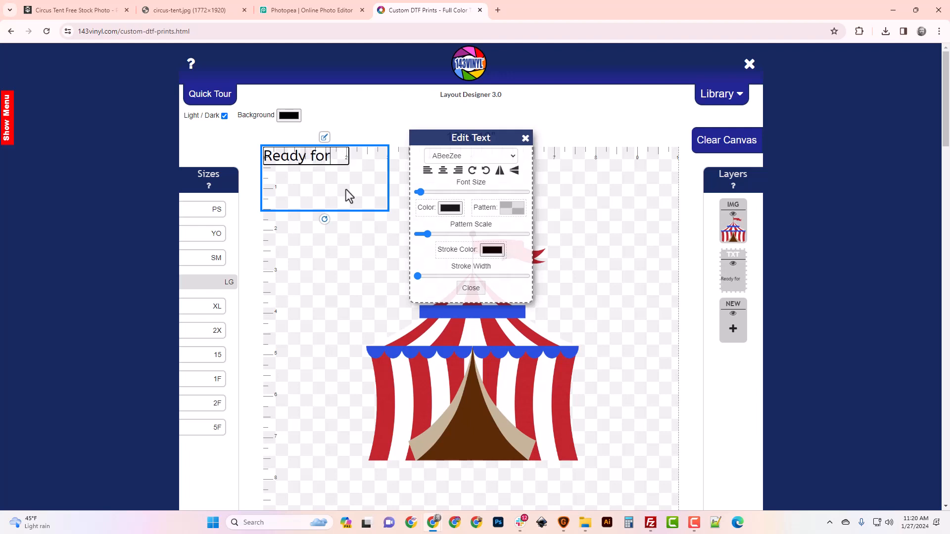
type(" the Circus")
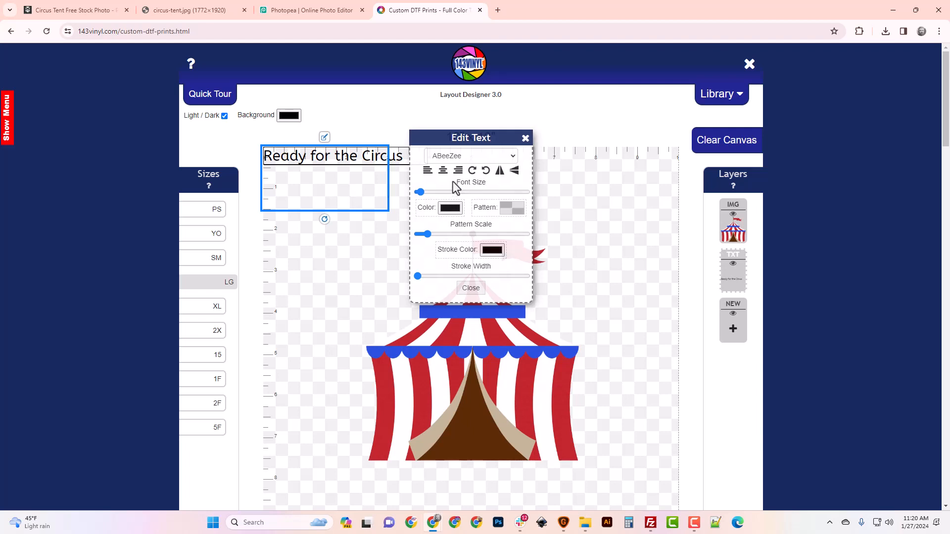
Color the caption text with the tent's red, sampled with the eyedropper
left_click(452, 208)
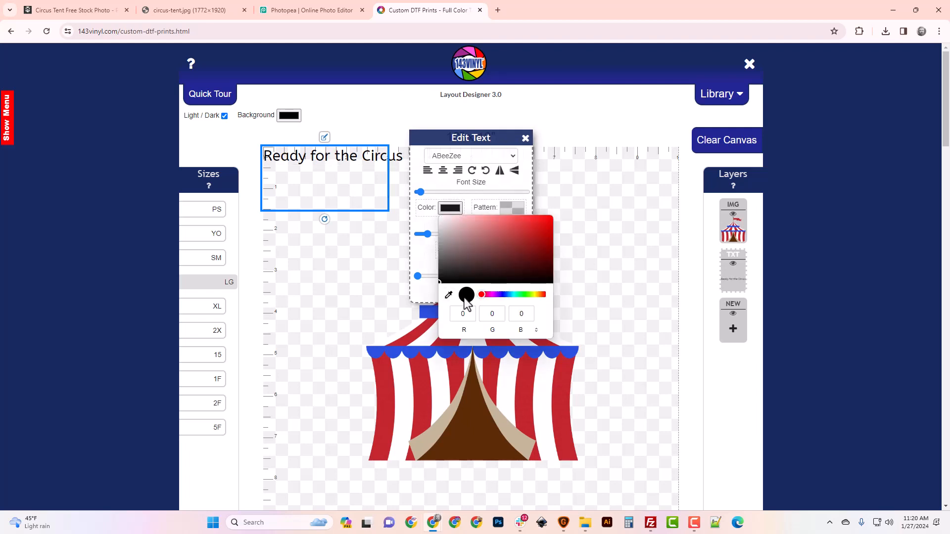
left_click(448, 296)
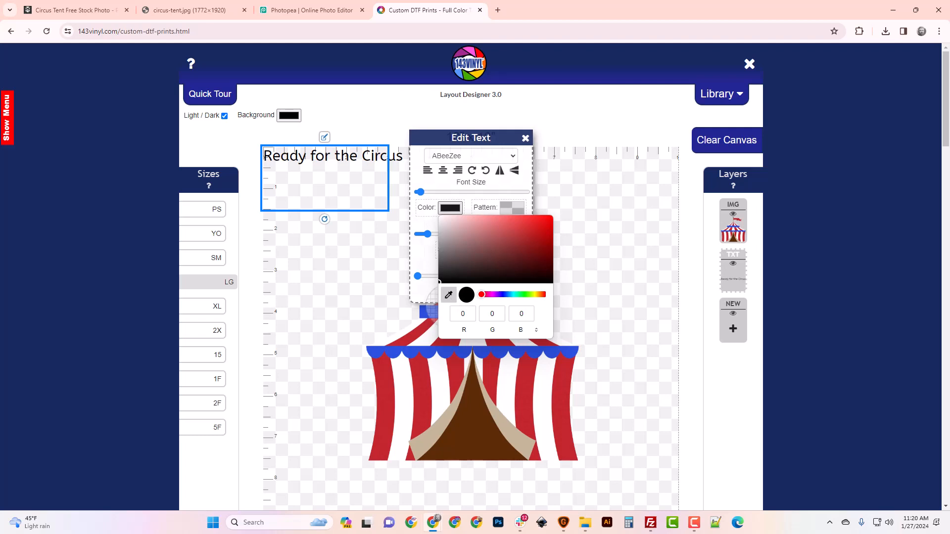
left_click(524, 390)
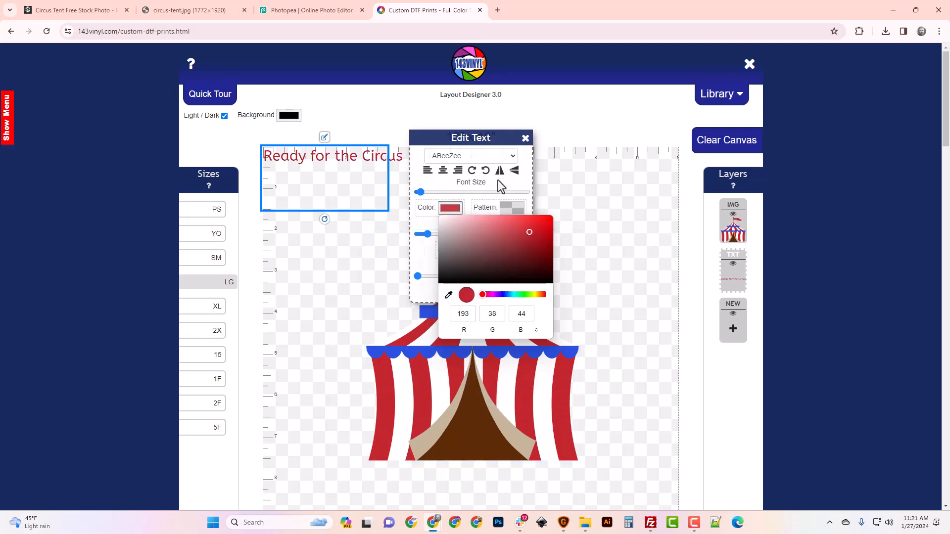
Change the caption's font to Alfa Slab One
left_click(509, 156)
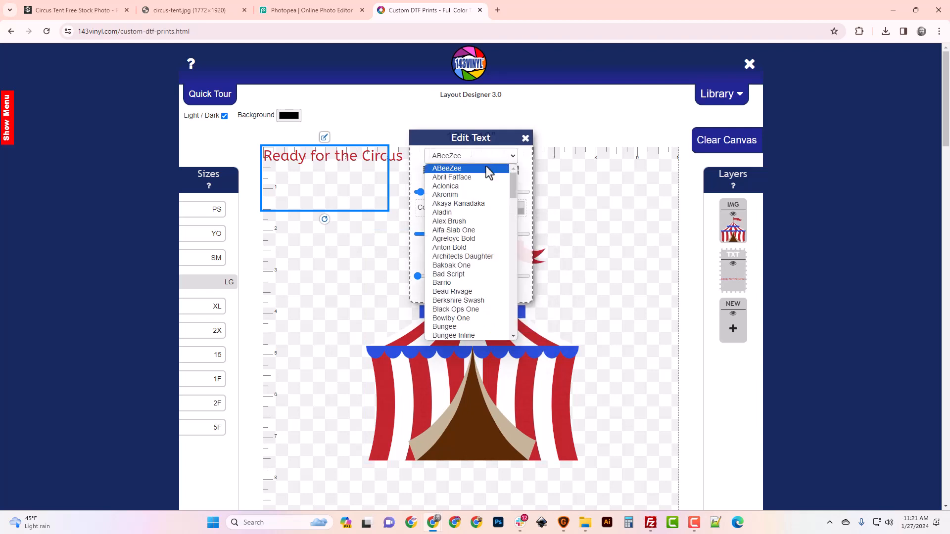
left_click(468, 178)
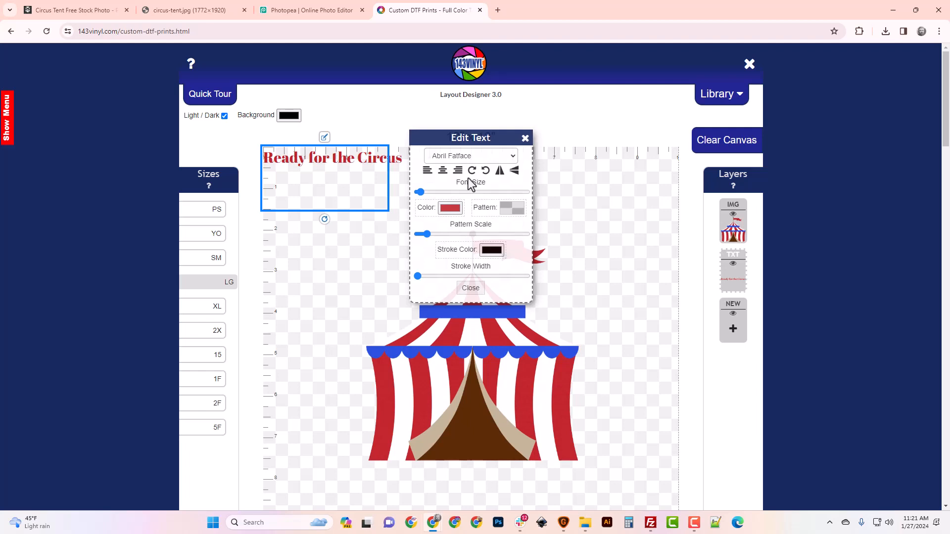
key("Down")
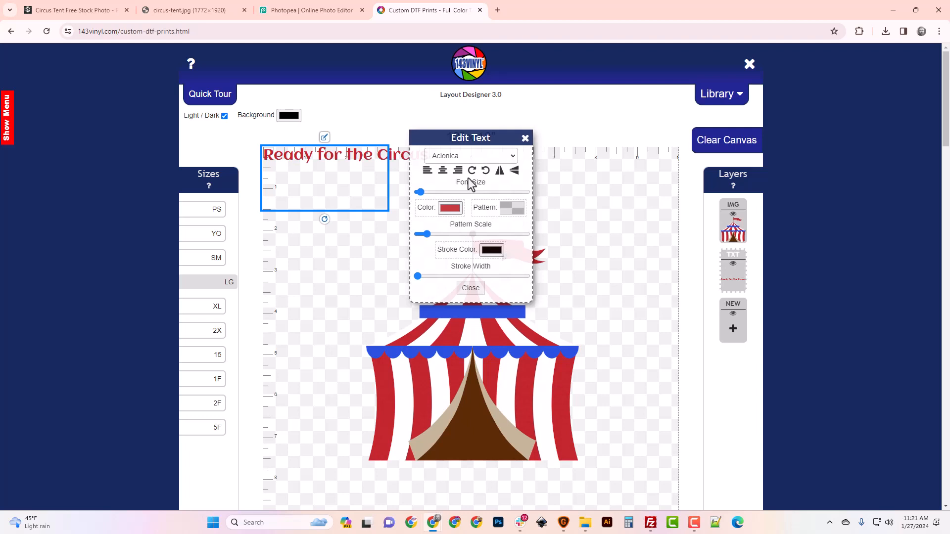
key("Down")
key("Down")
key("Down")
key("Down")
key("Down")
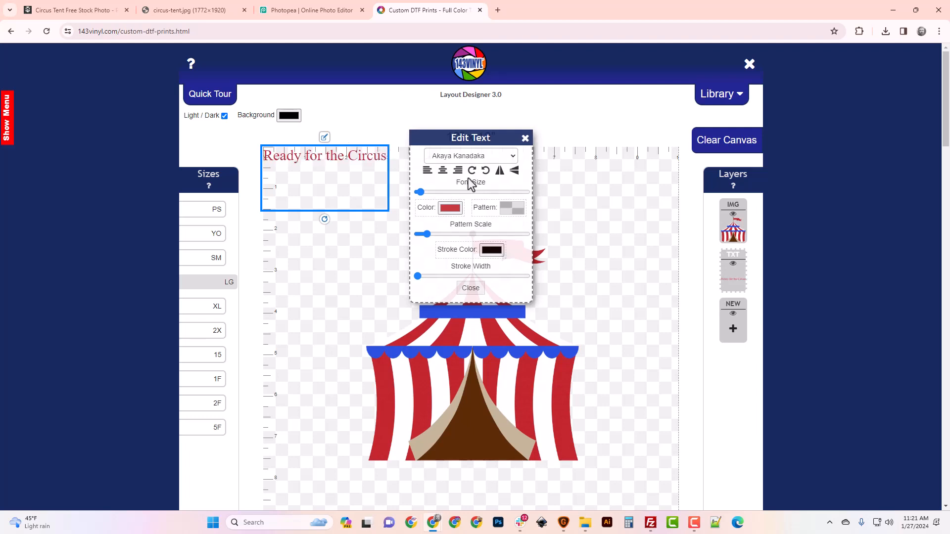
key("Down")
key("Down")
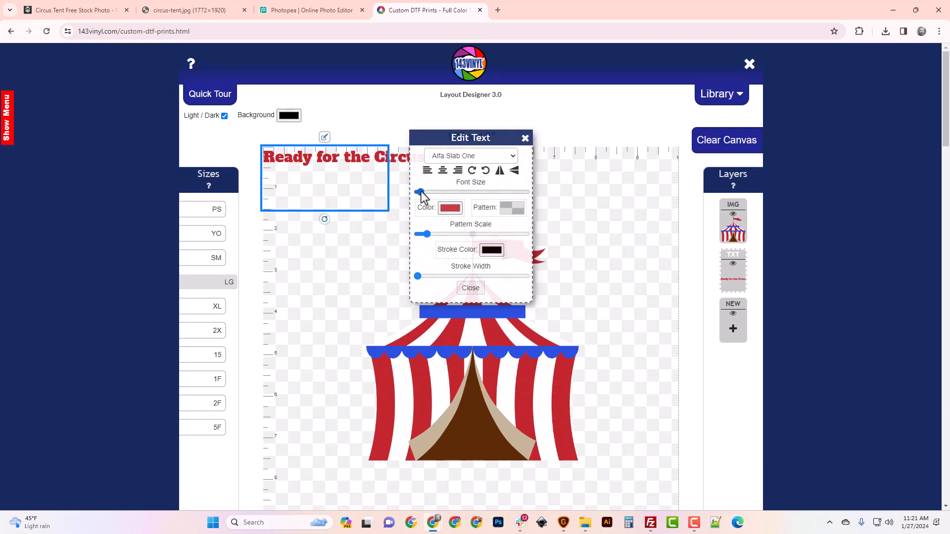
Enlarge the caption's font size until it spans the canvas width and place it along the top of the canvas
left_click_drag(421, 192, 426, 195)
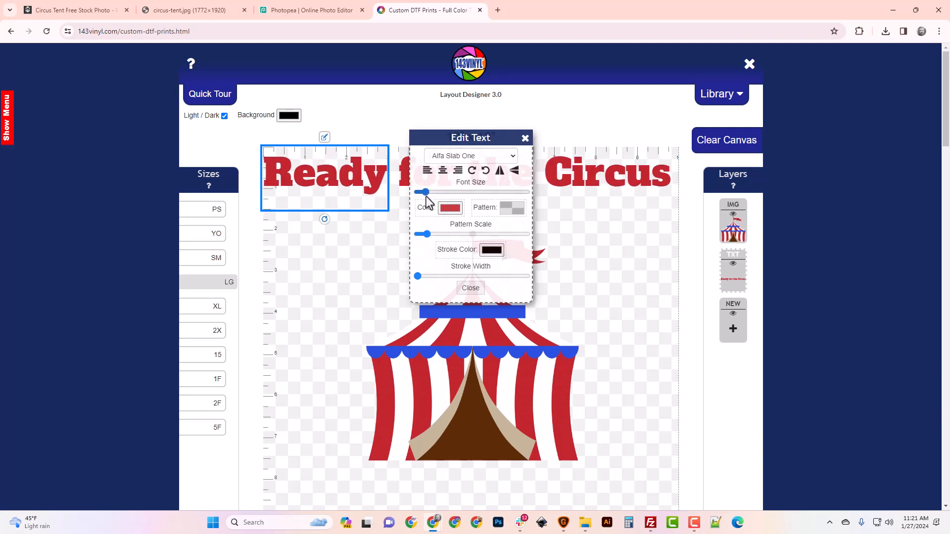
left_click(525, 139)
left_click_drag(475, 182, 478, 203)
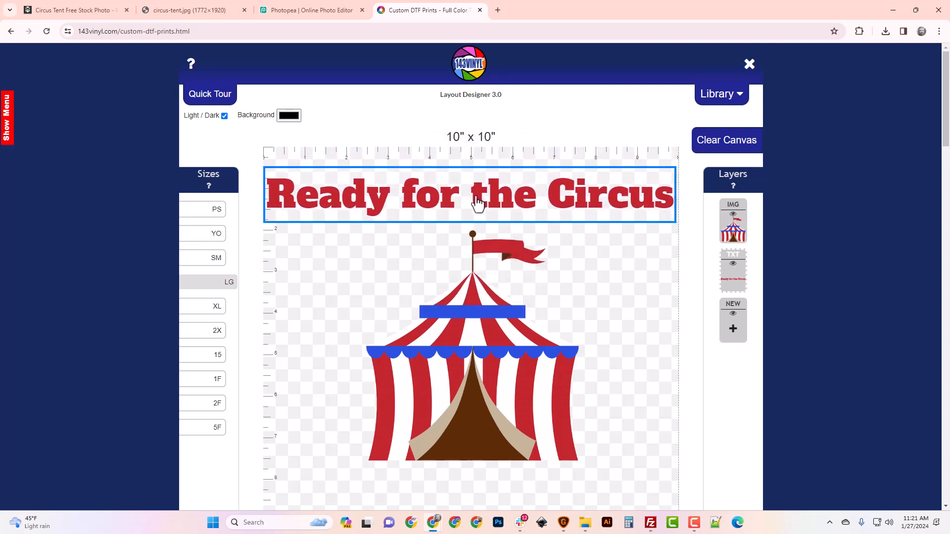
Add a second text layer reading the child's name followed by "'s 8th Birthday"
scroll(484, 262, "down", 3)
scroll(536, 376, "up", 2)
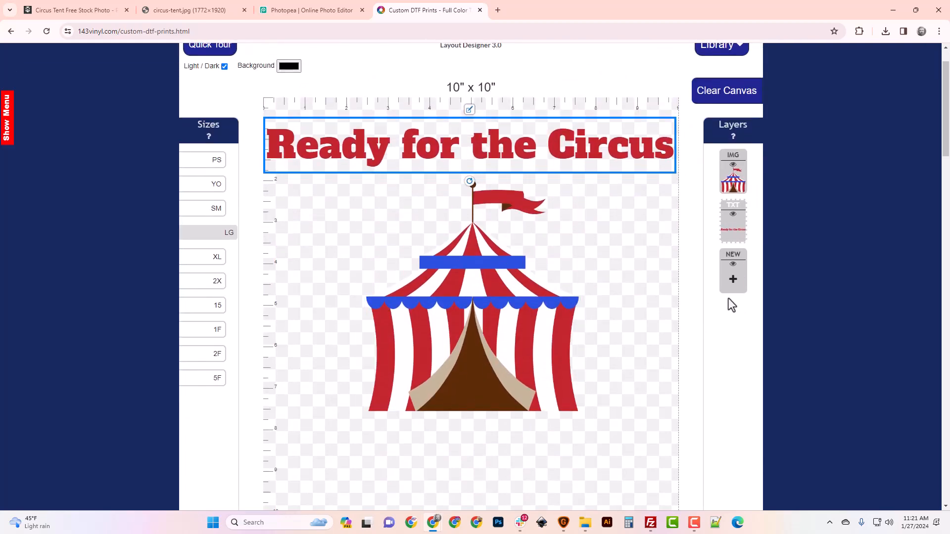
left_click(734, 292)
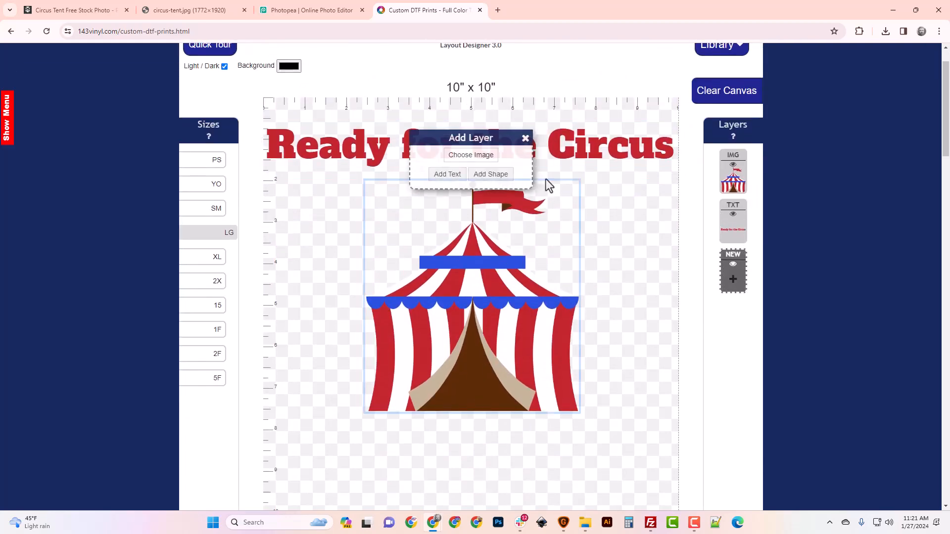
left_click(447, 175)
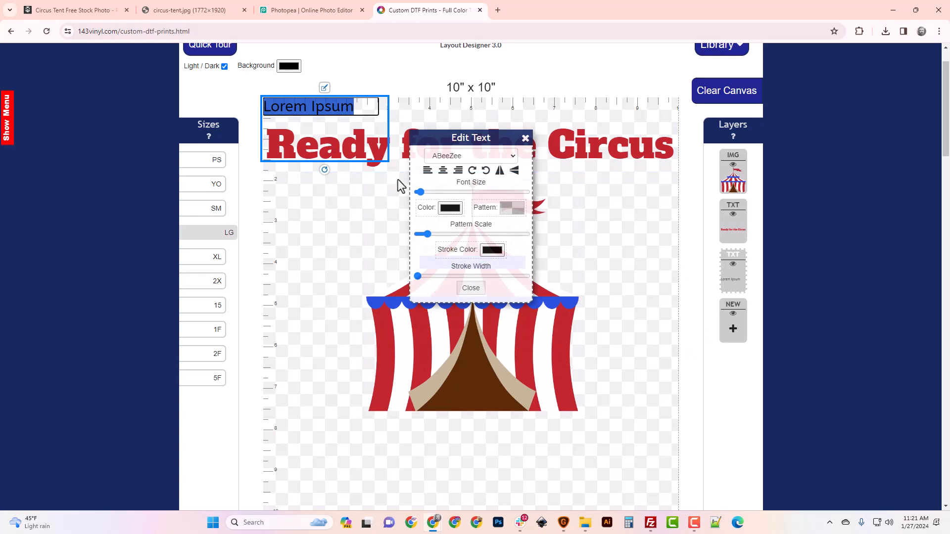
type("Lucas")
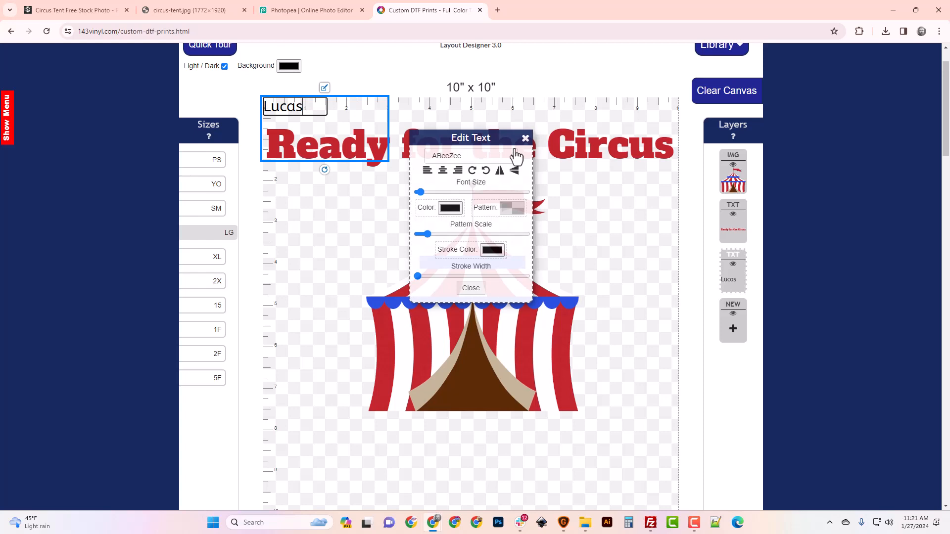
type("'s")
key("BackSpace")
key("BackSpace")
key("BackSpace")
key("BackSpace")
key("BackSpace")
key("BackSpace")
key("BackSpace")
type("$Ryan")
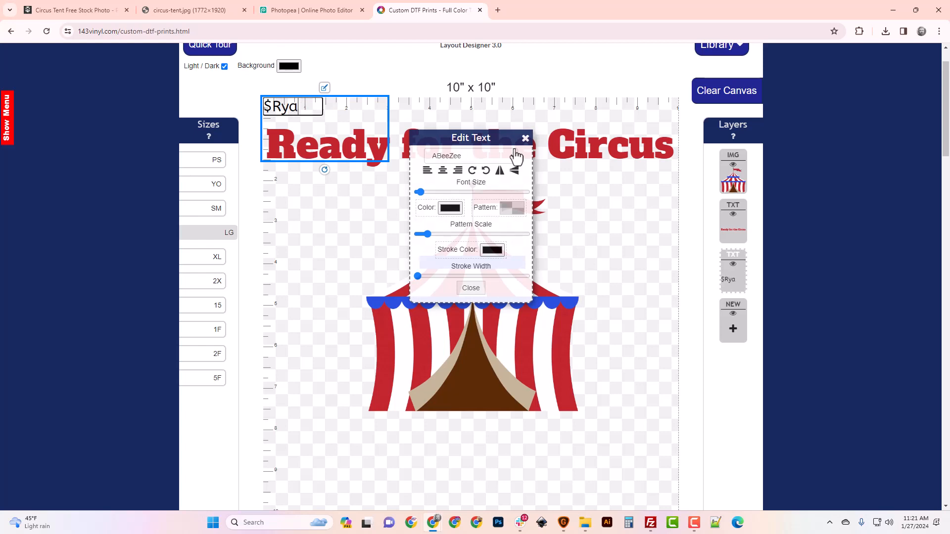
key("BackSpace")
key("BackSpace")
key("BackSpace")
key("BackSpace")
key("BackSpace")
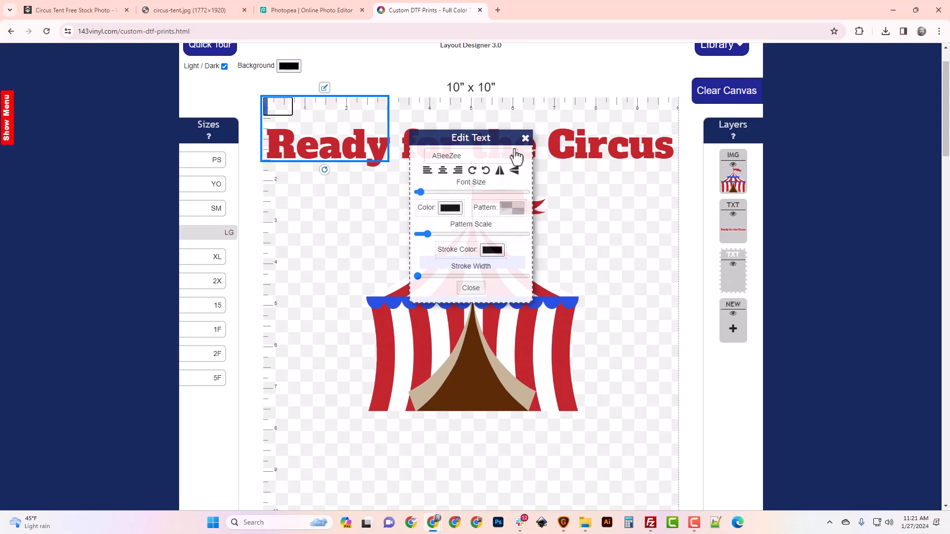
type("Ryan")
type("'s")
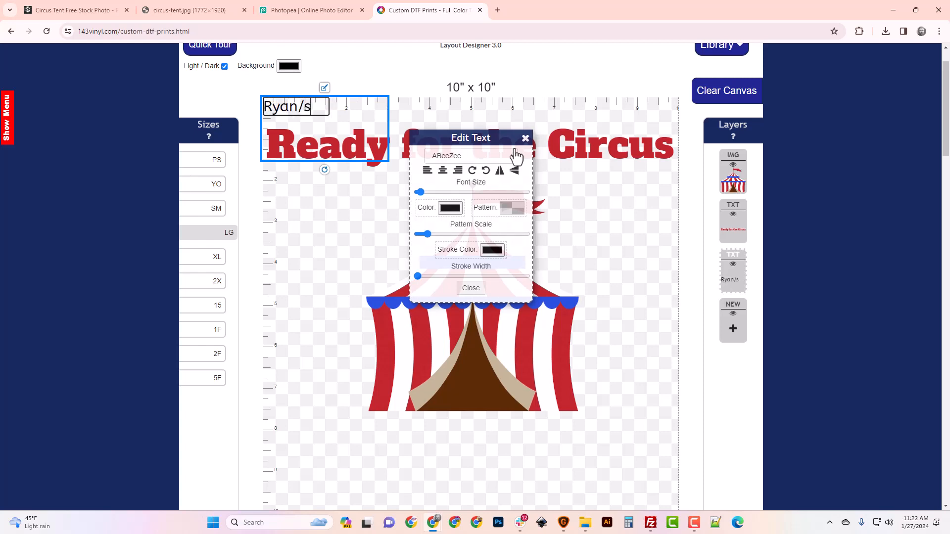
key("BackSpace")
key("BackSpace")
type("'s 12th")
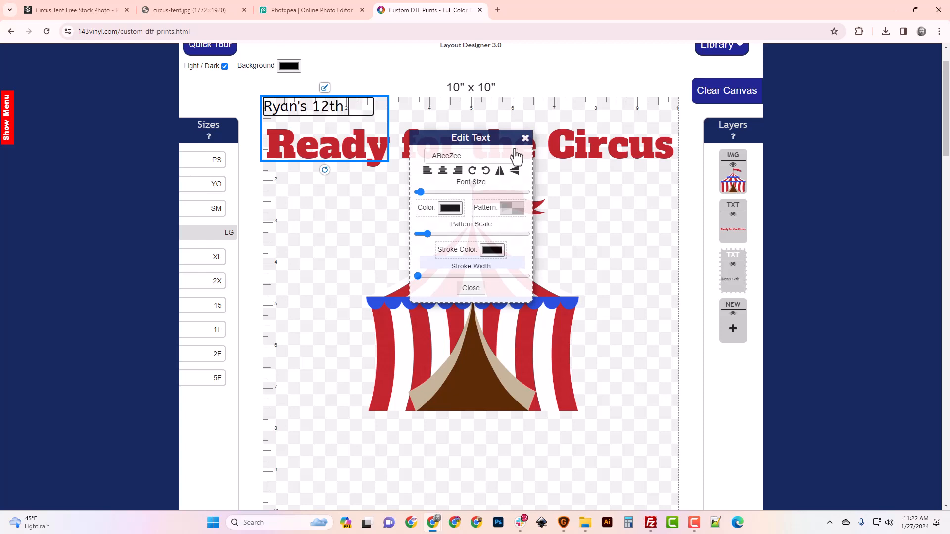
type(" Birthday")
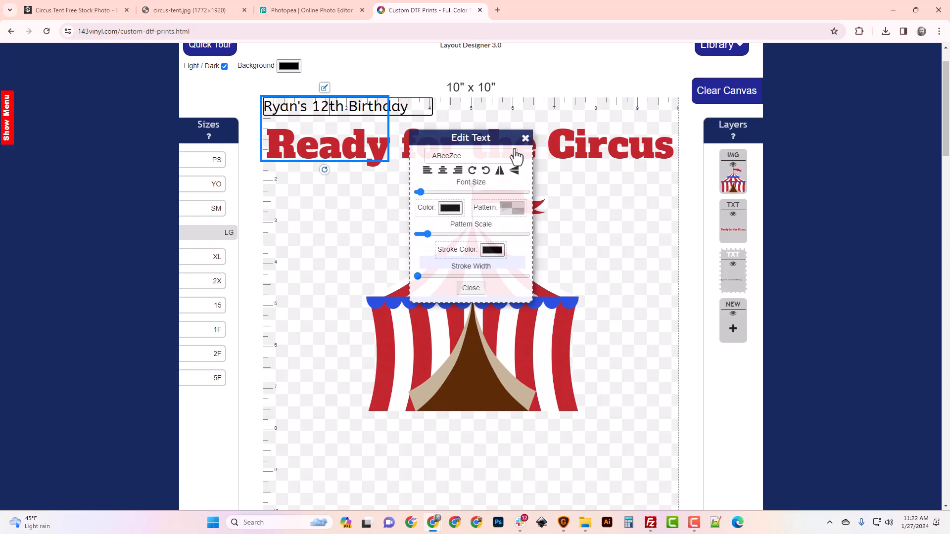
key("BackSpace")
key("BackSpace")
type("8")
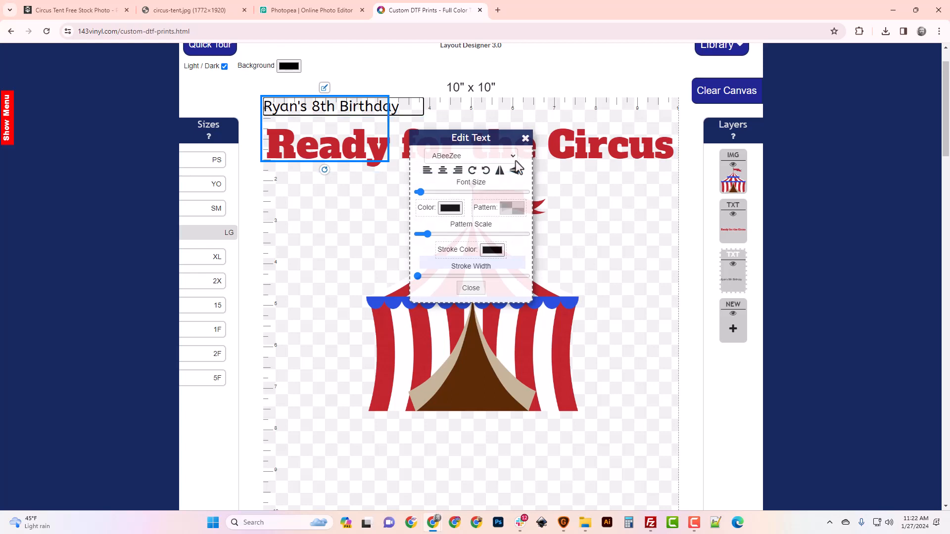
Set the birthday line's font to Alfa Slab One and color it with the tent's blue using the eyedropper
left_click(513, 157)
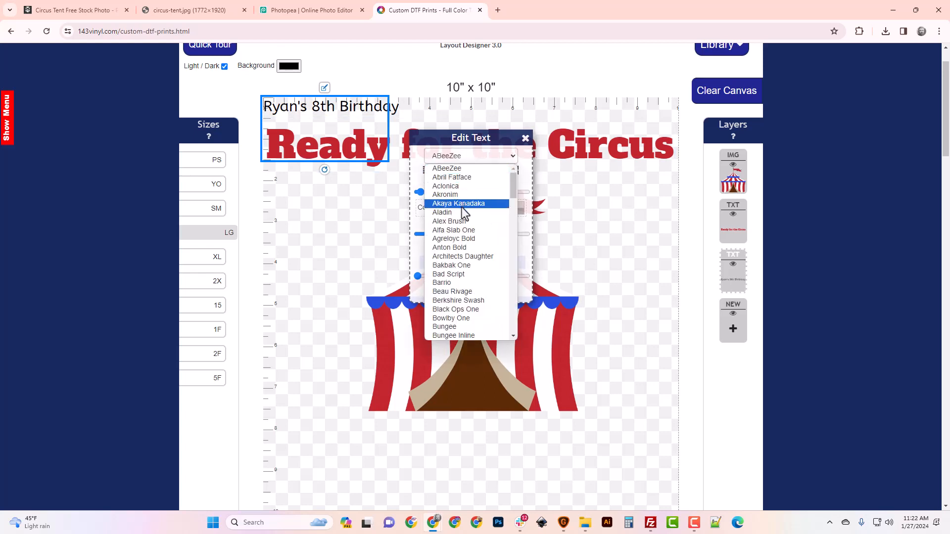
left_click(464, 231)
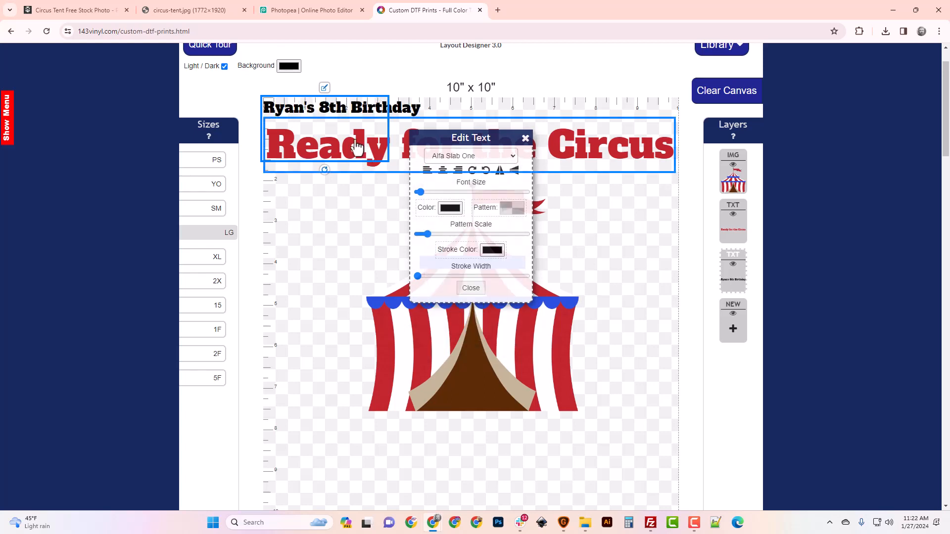
left_click(450, 208)
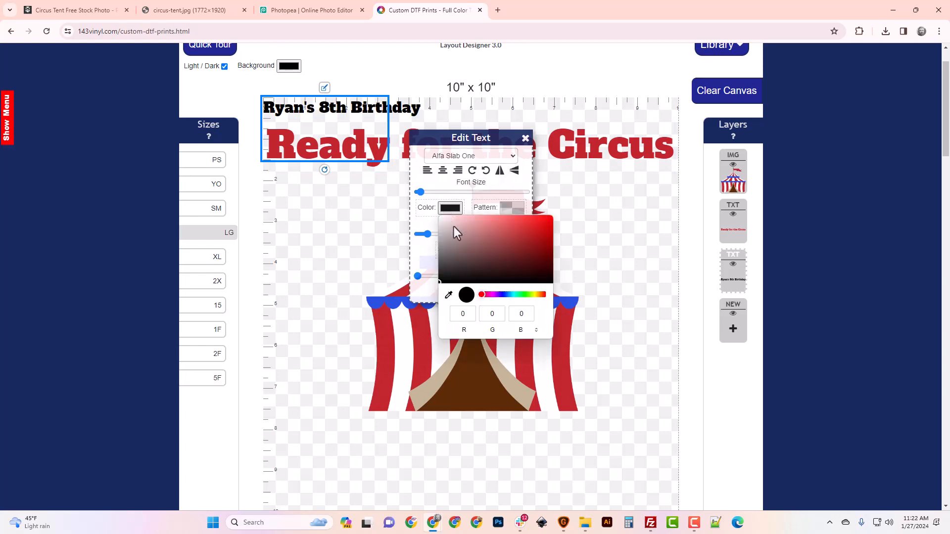
left_click(448, 295)
left_click(395, 305)
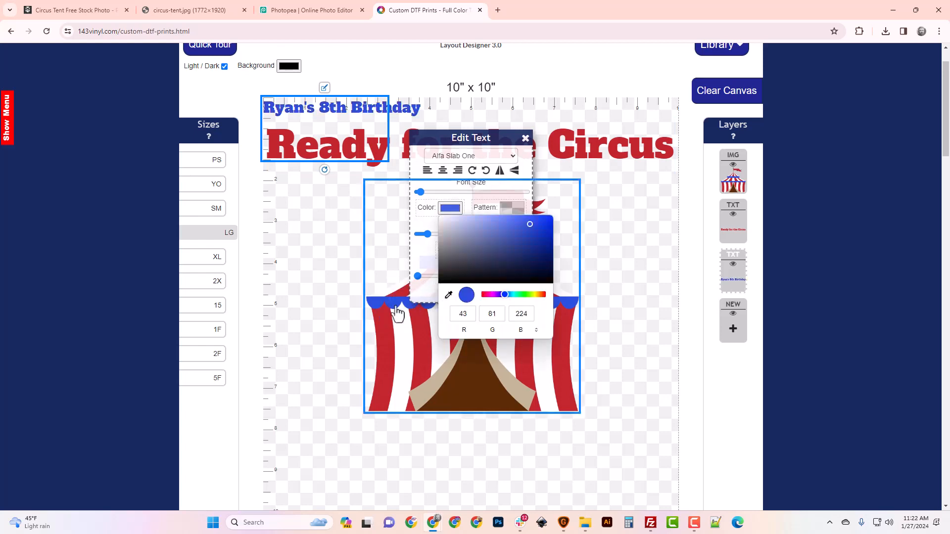
Enlarge the birthday line to span the canvas width and move it below the tent near the canvas bottom
left_click_drag(419, 192, 428, 195)
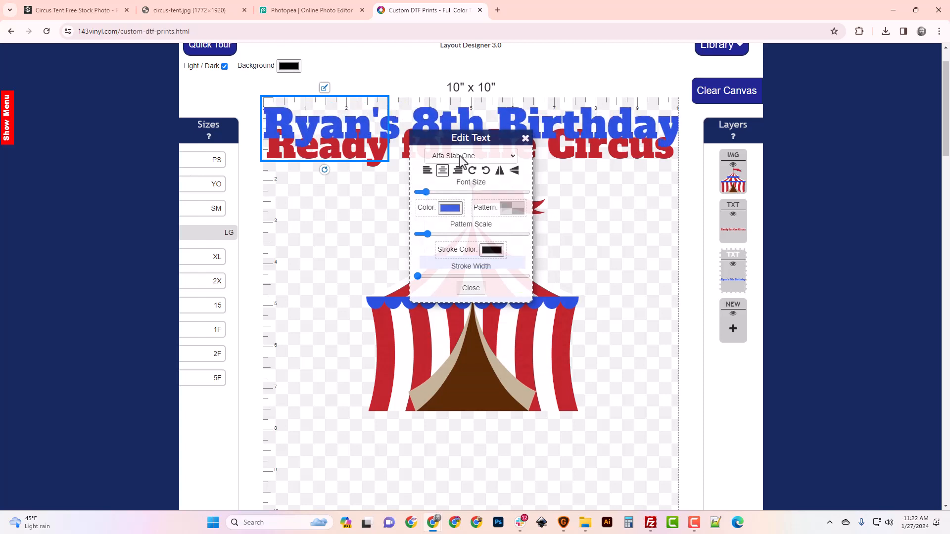
left_click(525, 138)
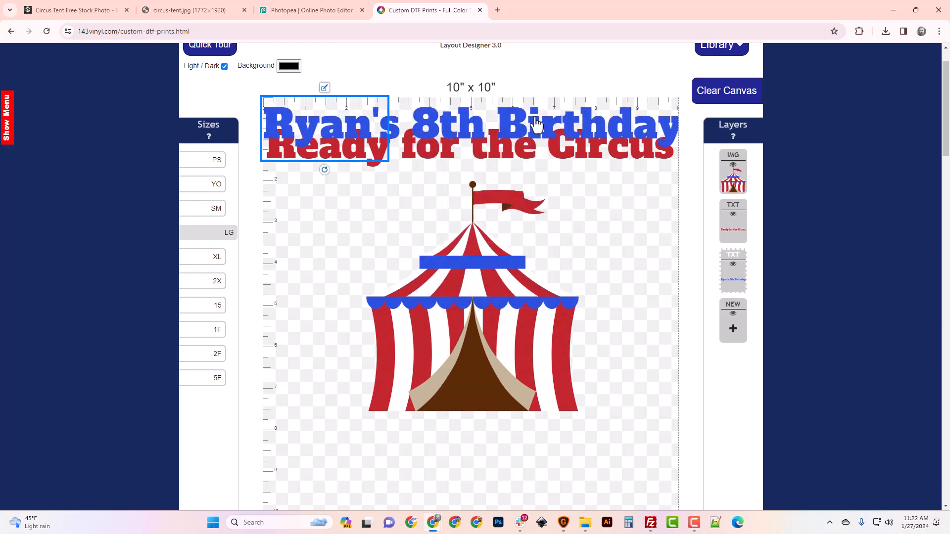
left_click_drag(524, 136, 520, 459)
scroll(495, 436, "down", 3)
left_click(464, 269)
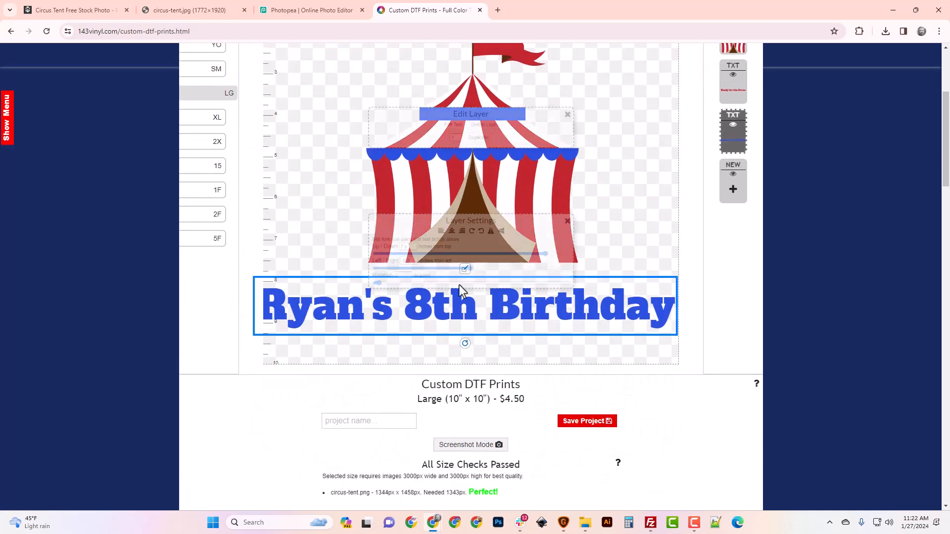
left_click(445, 123)
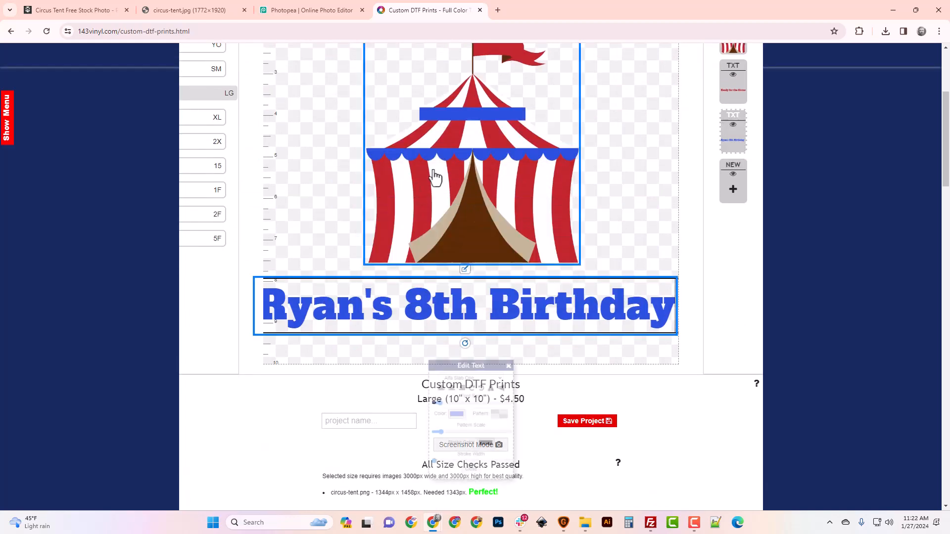
Shrink the birthday line's font size slightly, center-align it, and close the text editor
left_click_drag(426, 395, 424, 396)
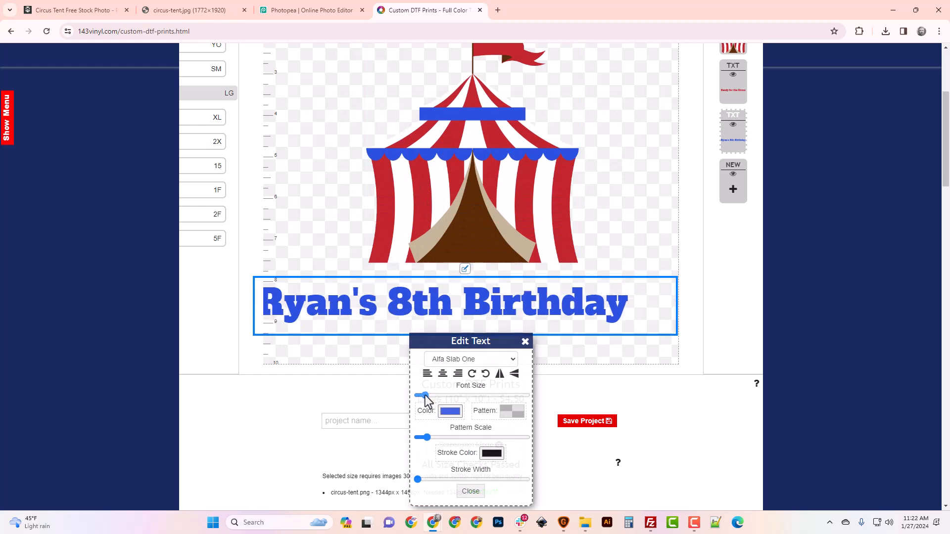
left_click(442, 373)
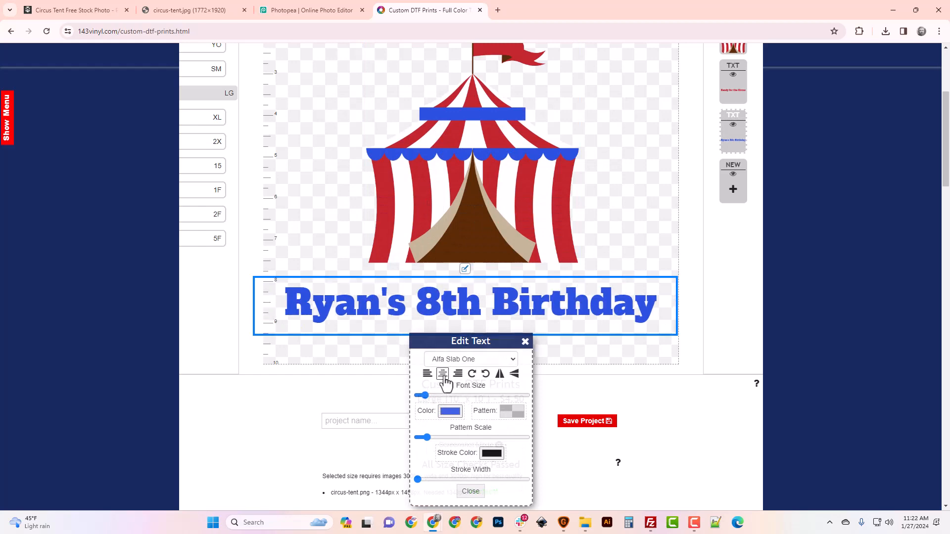
left_click(525, 342)
Name the project with the child's name followed by "Circus Birthday" and save the project
scroll(529, 359, "up", 3)
scroll(532, 366, "down", 2)
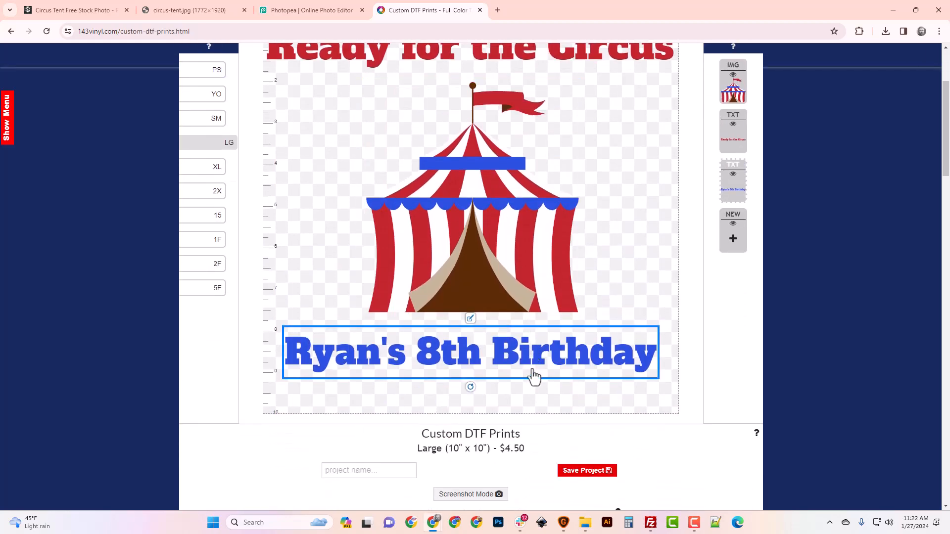
scroll(514, 385, "up", 3)
scroll(513, 381, "down", 2)
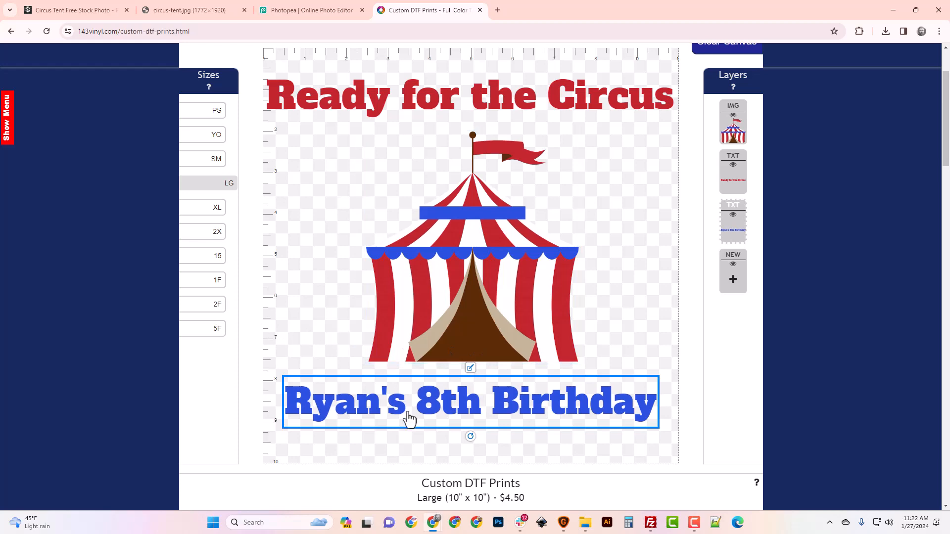
scroll(410, 419, "down", 3)
left_click(388, 374)
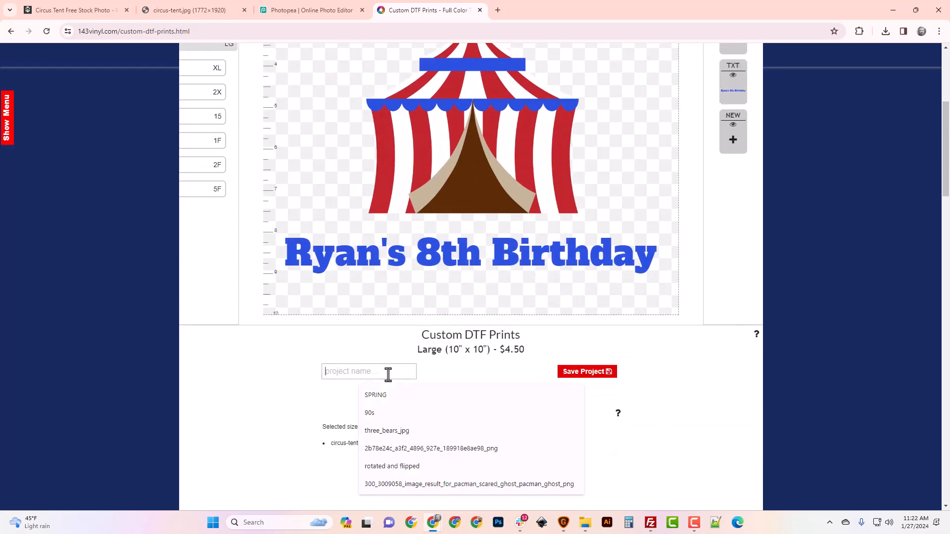
type("Ryans Circus Birthday")
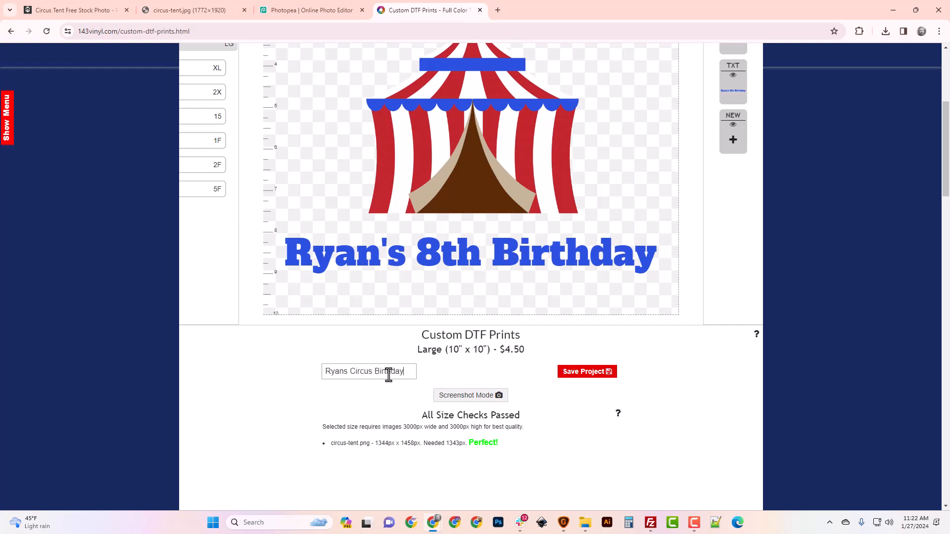
left_click(593, 374)
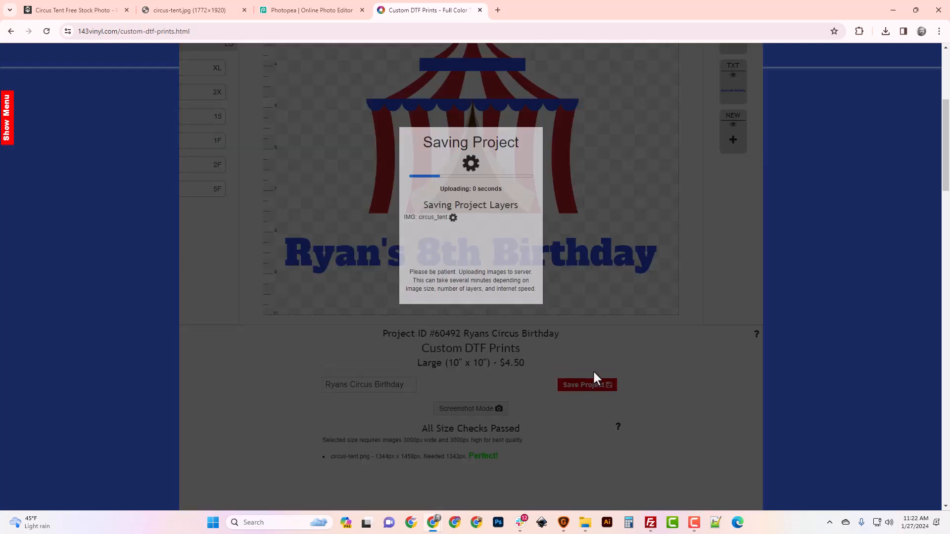
Scroll through the project's proof preview and purchase section to review the finished layout
scroll(547, 284, "down", 4)
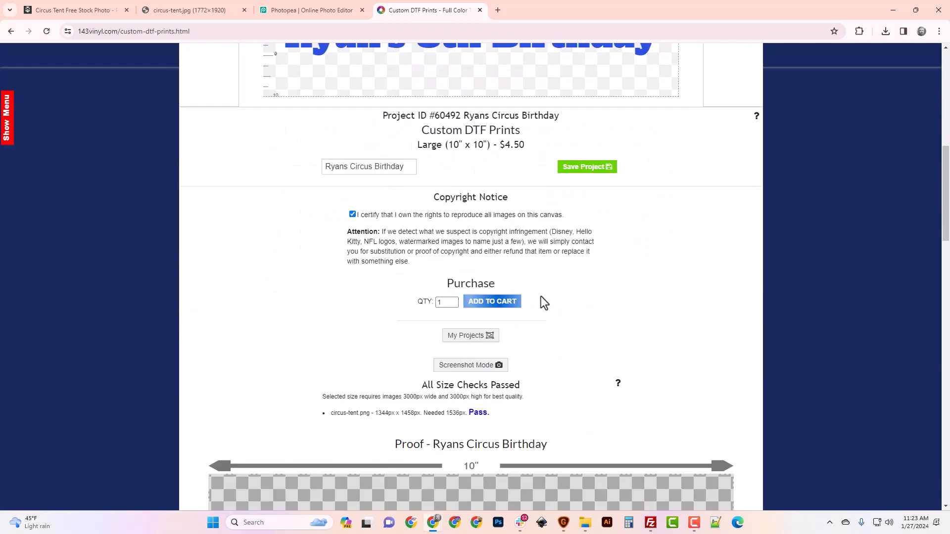
scroll(530, 331, "down", 10)
scroll(476, 351, "up", 2)
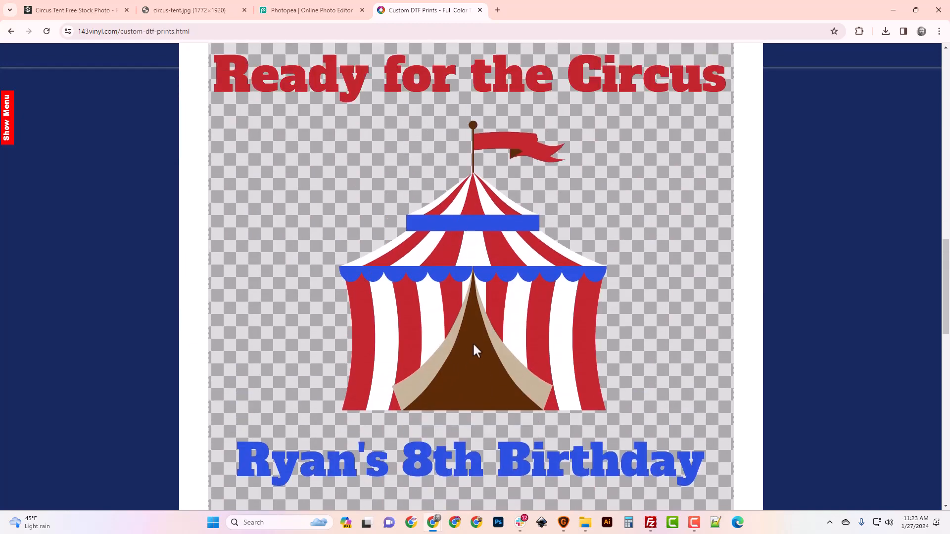
scroll(473, 347, "down", 3)
scroll(474, 341, "up", 4)
scroll(475, 341, "down", 4)
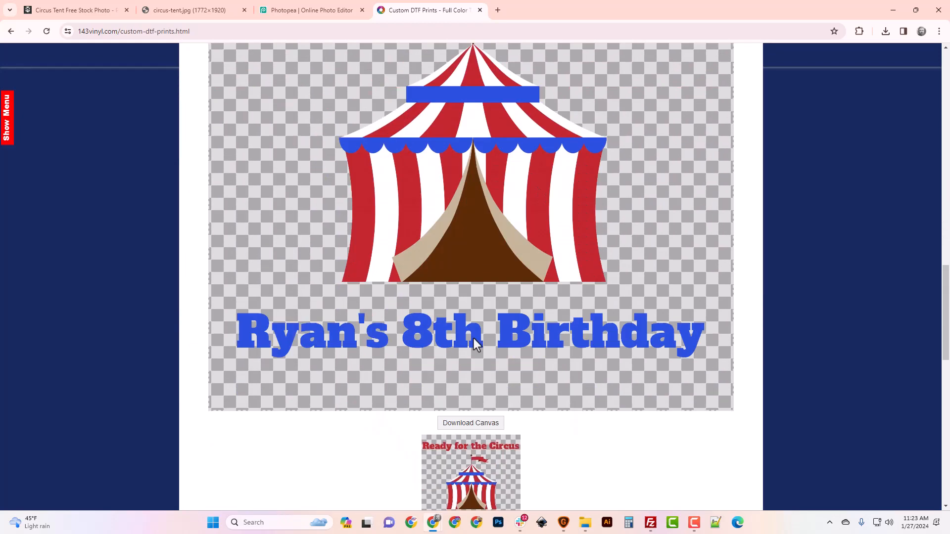
scroll(474, 342, "up", 9)
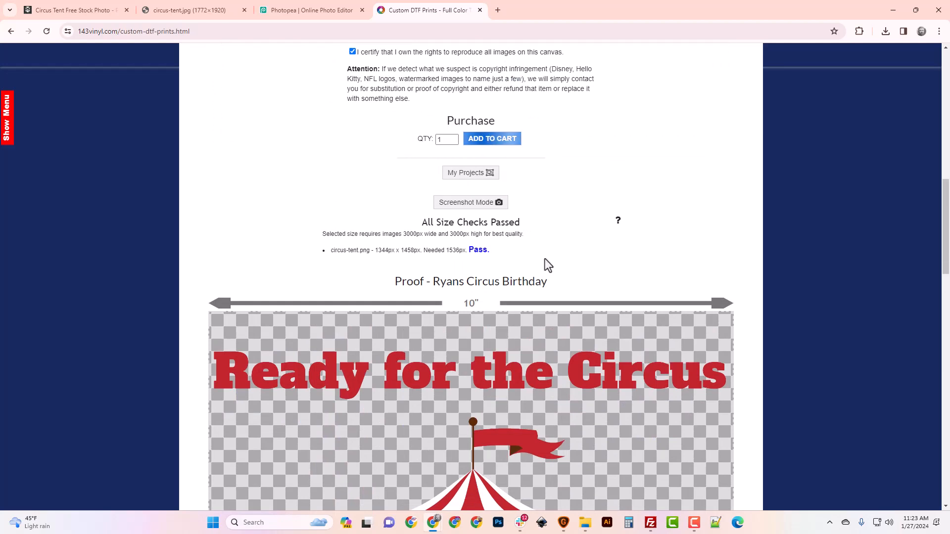
scroll(544, 265, "up", 2)
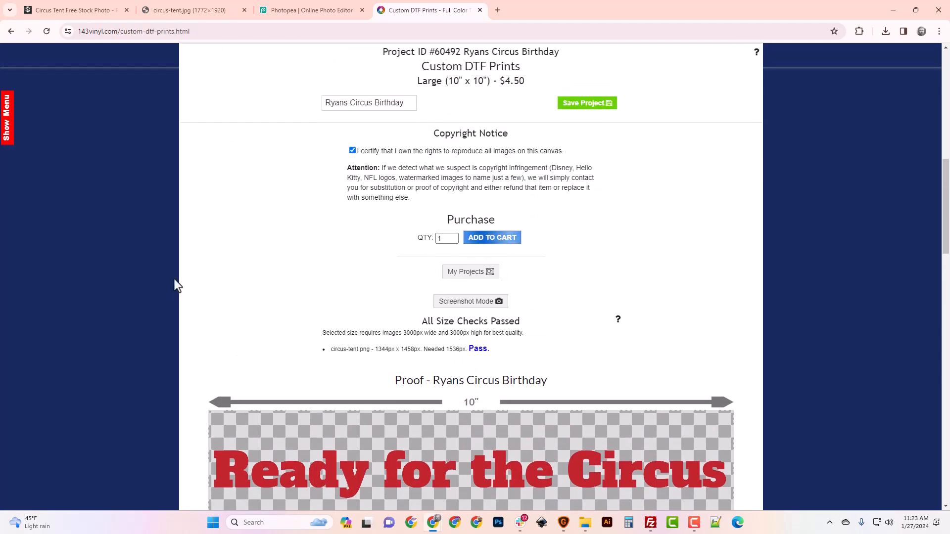